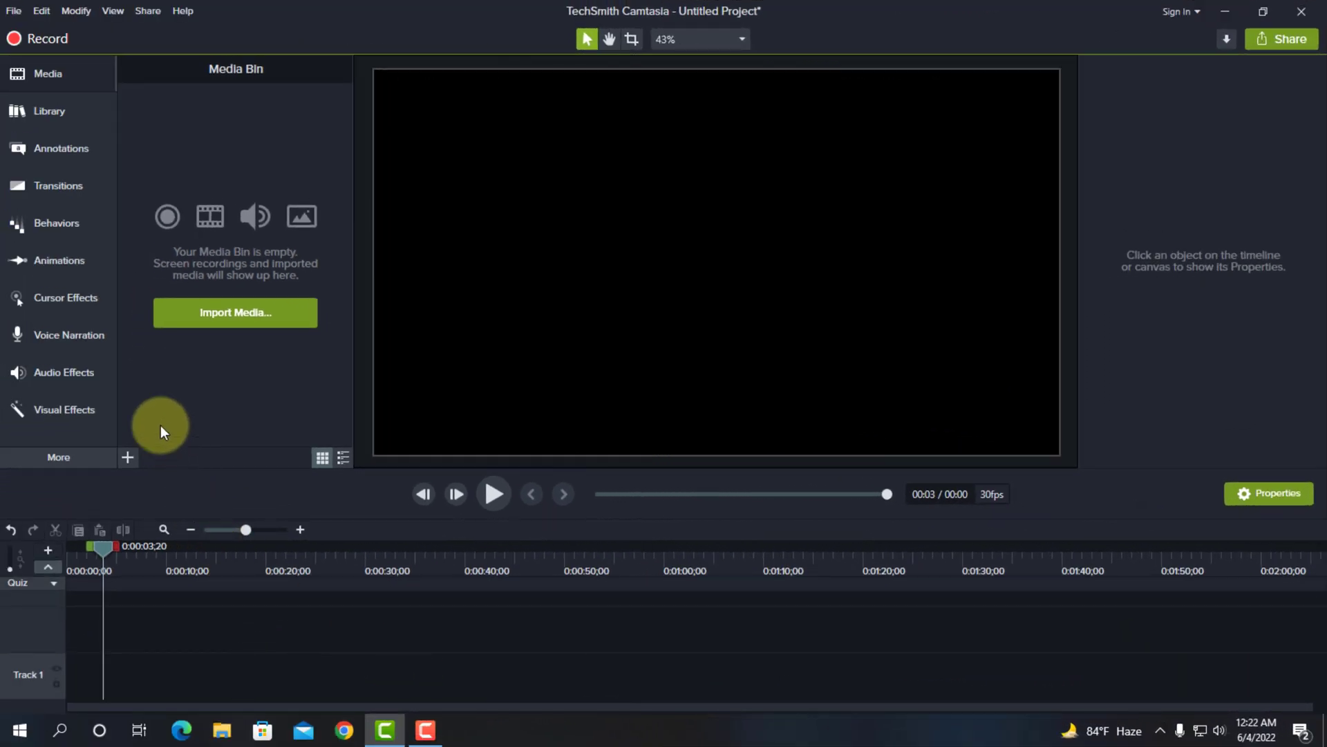
Import the video file "N blog part ---1" into the project's media
{"action": "left_click", "coordinate": [92, 410]}
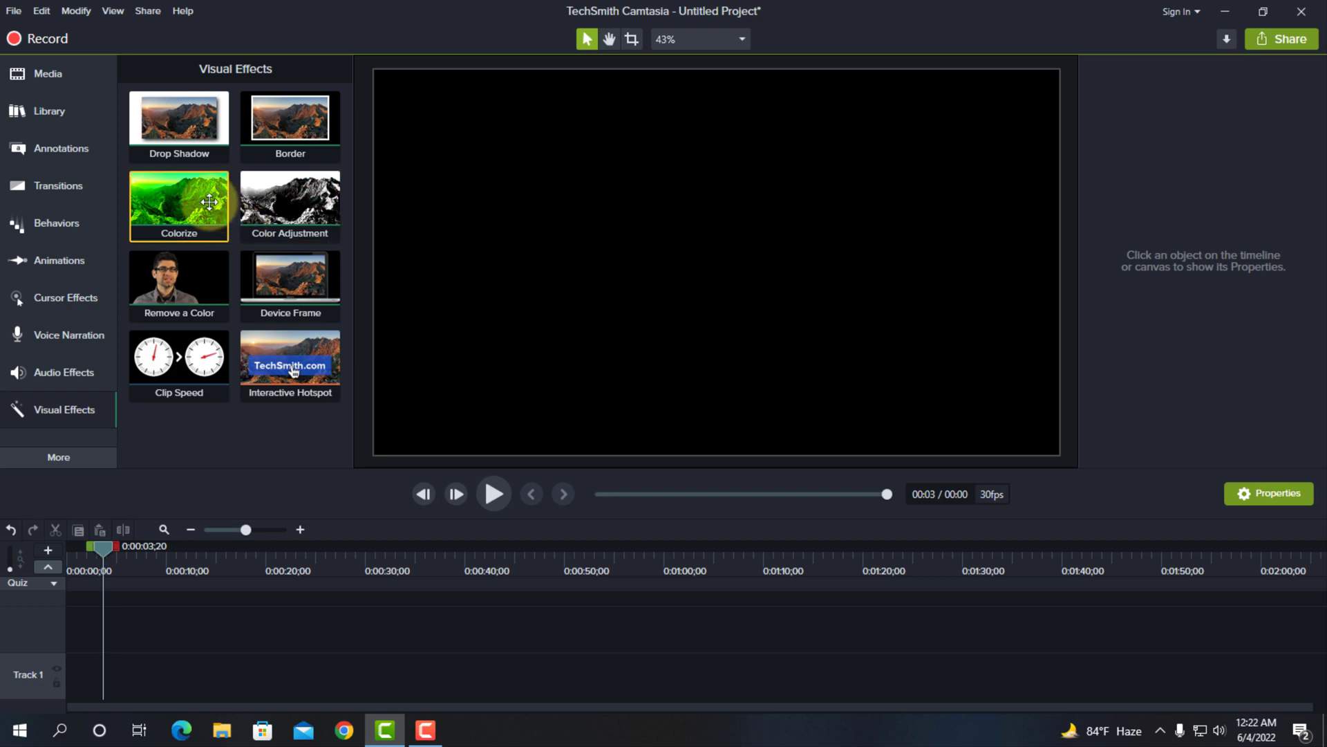
{"action": "left_click", "coordinate": [55, 77]}
{"action": "left_click", "coordinate": [235, 311]}
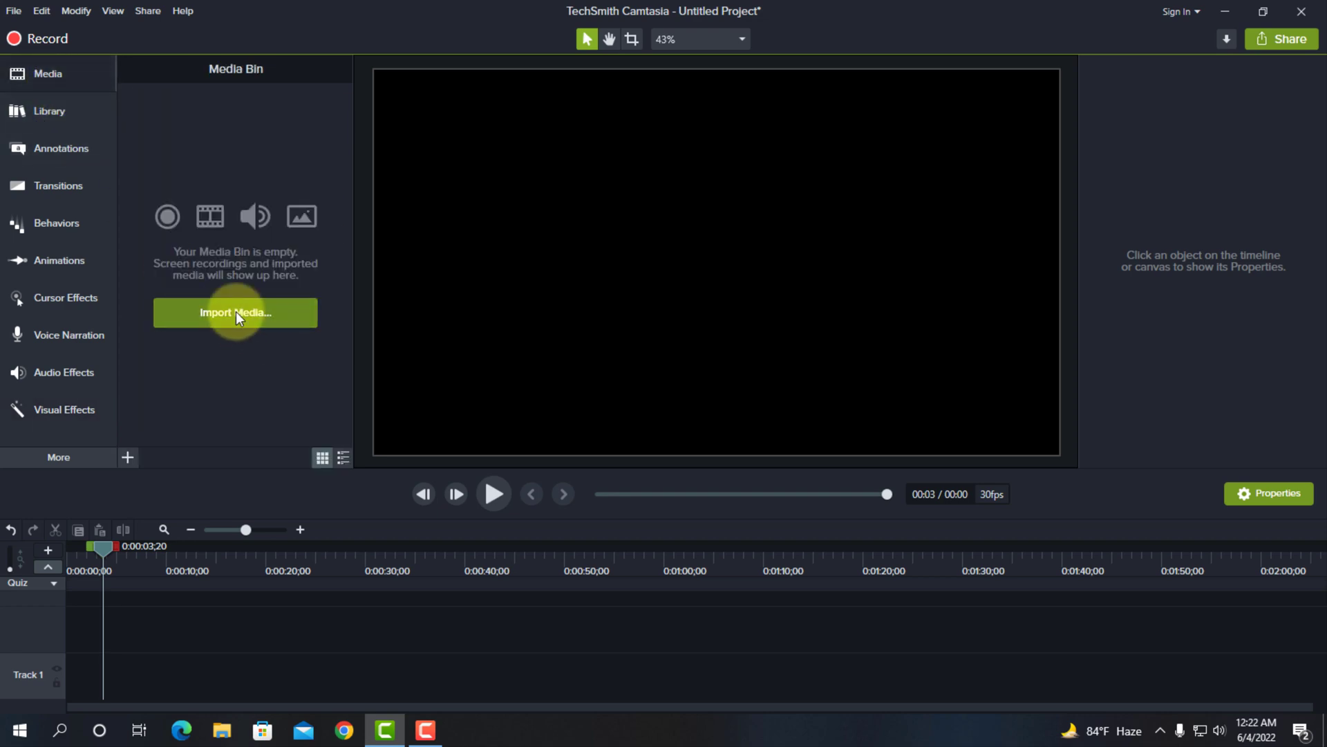
{"action": "left_click", "coordinate": [210, 160]}
{"action": "double_click", "coordinate": [210, 159]}
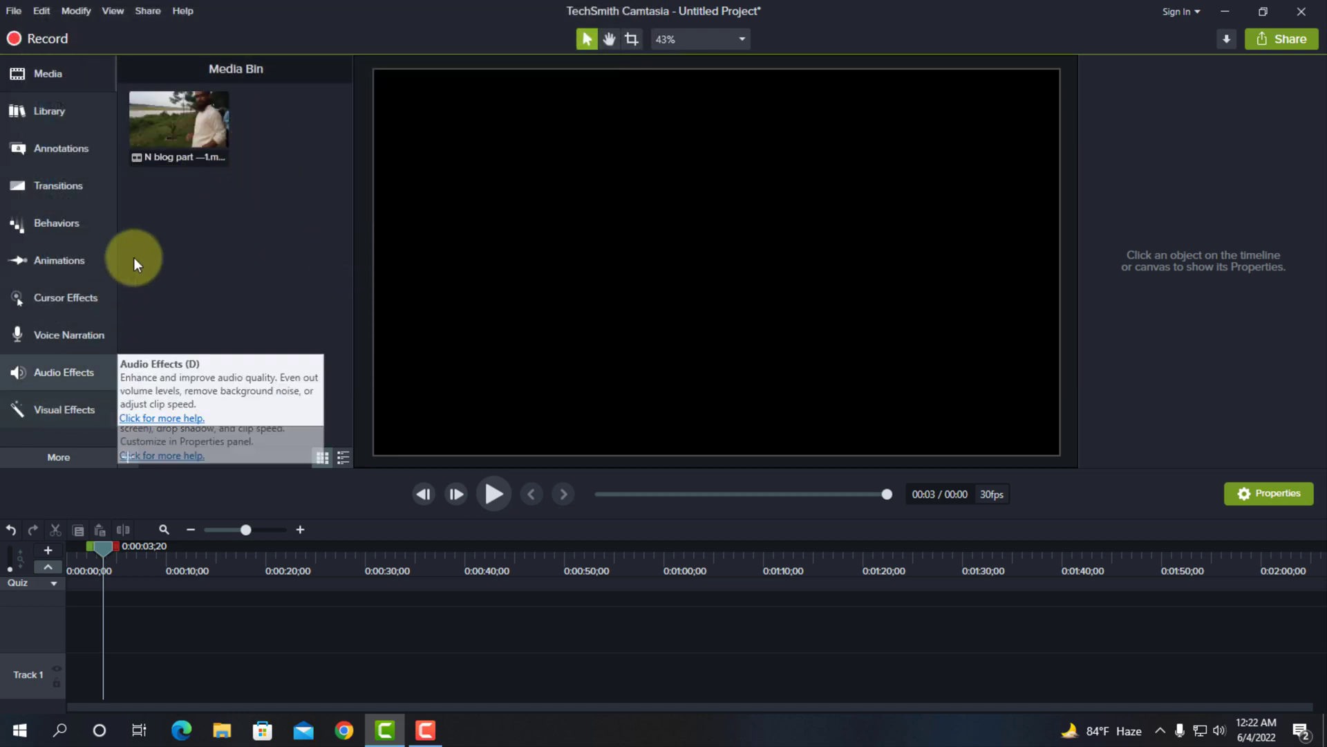
Place the imported video on Track 1, starting at the very beginning of the timeline
{"action": "left_click", "coordinate": [178, 107]}
{"action": "left_click_drag", "start_coordinate": [179, 107], "coordinate": [181, 629]}
{"action": "mouse_move", "coordinate": [83, 691]}
{"action": "left_mouse_down"}
{"action": "mouse_move", "coordinate": [35, 686]}
{"action": "mouse_move", "coordinate": [32, 712]}
{"action": "mouse_move", "coordinate": [74, 695]}
{"action": "left_mouse_up"}
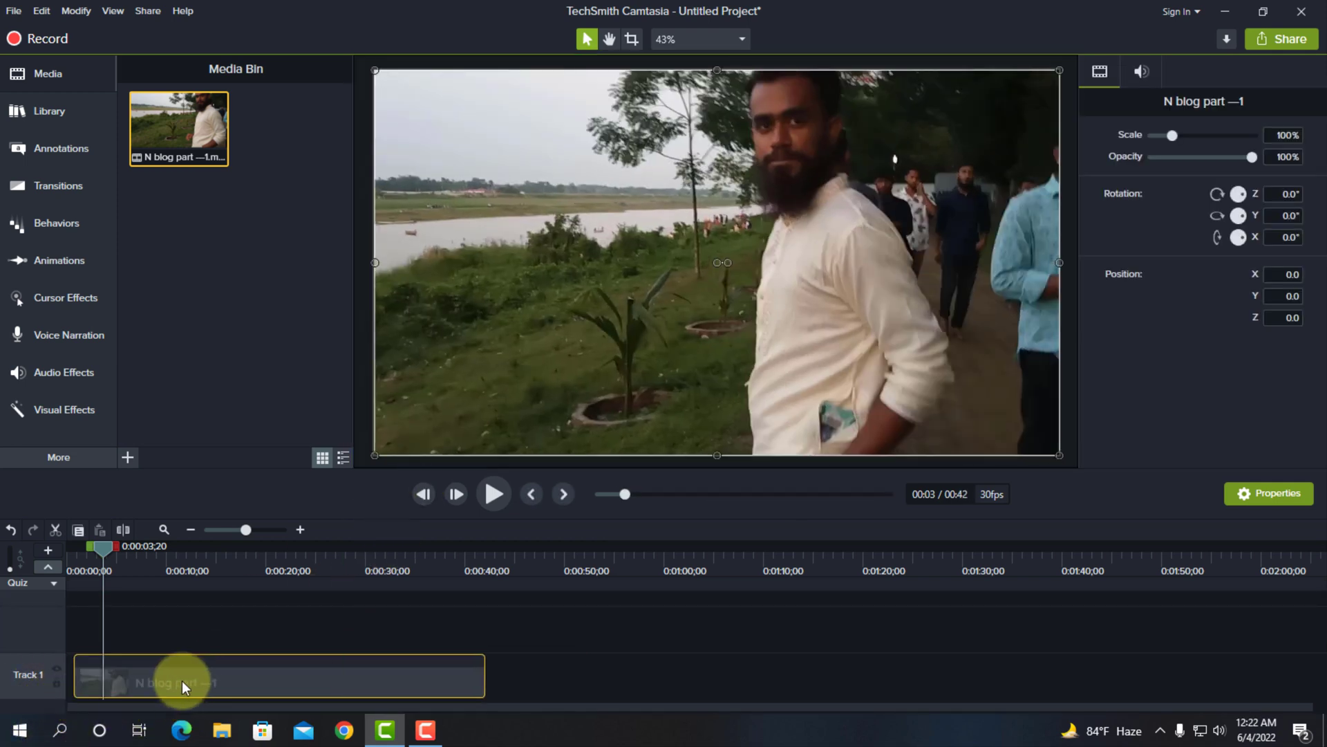
{"action": "left_click_drag", "start_coordinate": [181, 684], "coordinate": [154, 665]}
Apply the Colorize visual effect to the clip on Track 1 and reduce its amount to 8%
{"action": "left_click", "coordinate": [72, 409]}
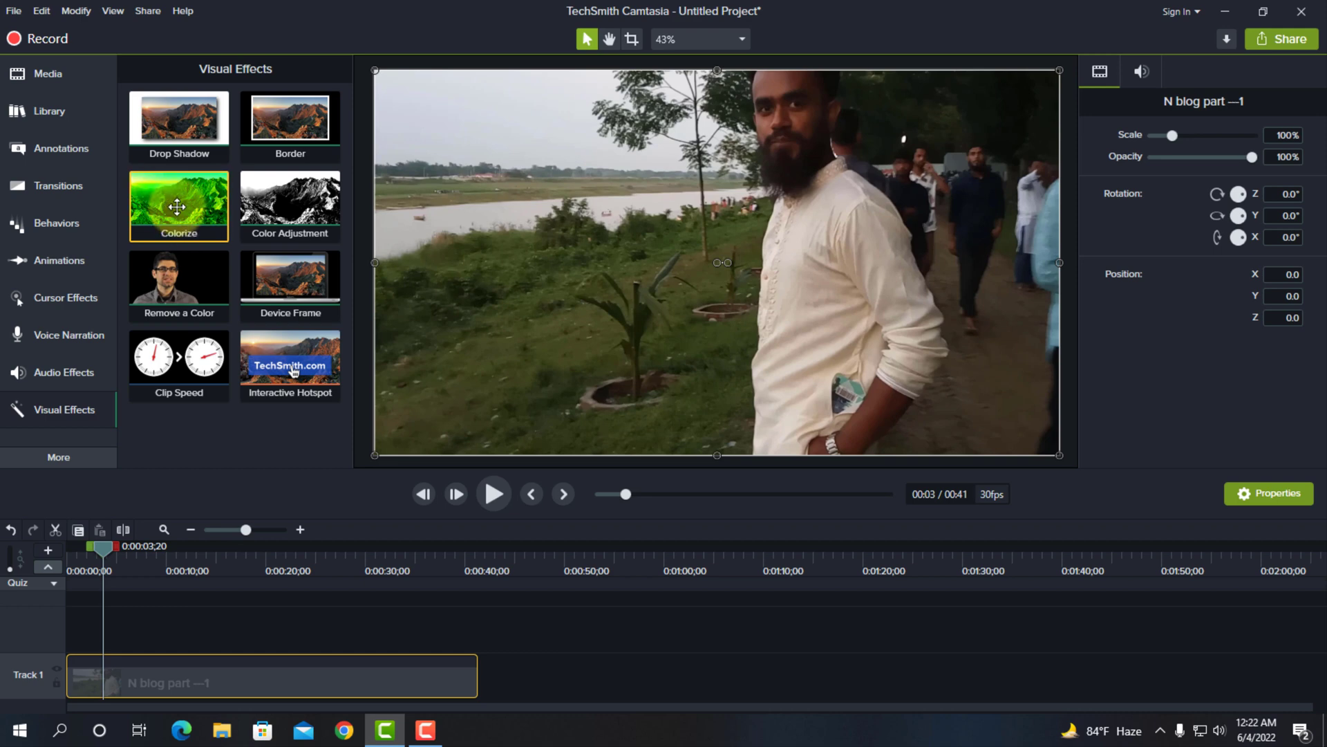
{"action": "left_click_drag", "start_coordinate": [177, 206], "coordinate": [162, 667]}
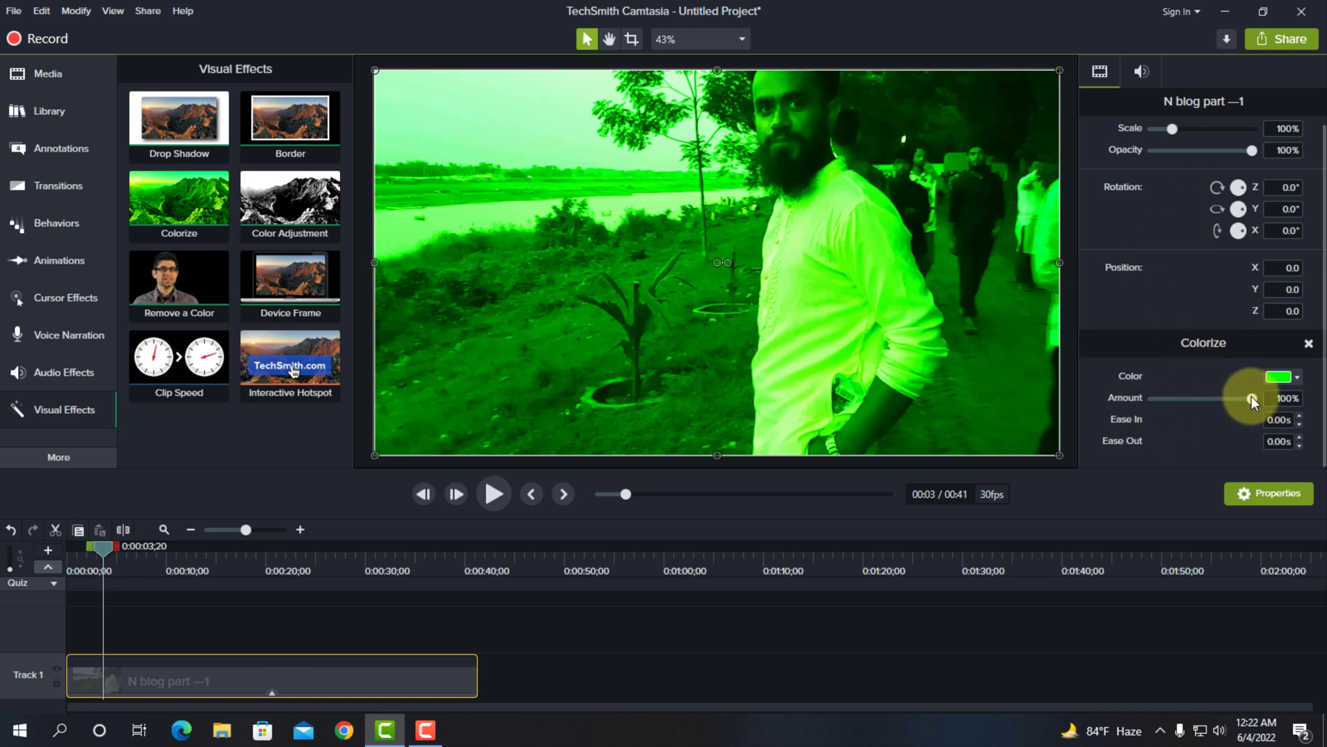
{"action": "left_click_drag", "start_coordinate": [1251, 396], "coordinate": [1099, 406]}
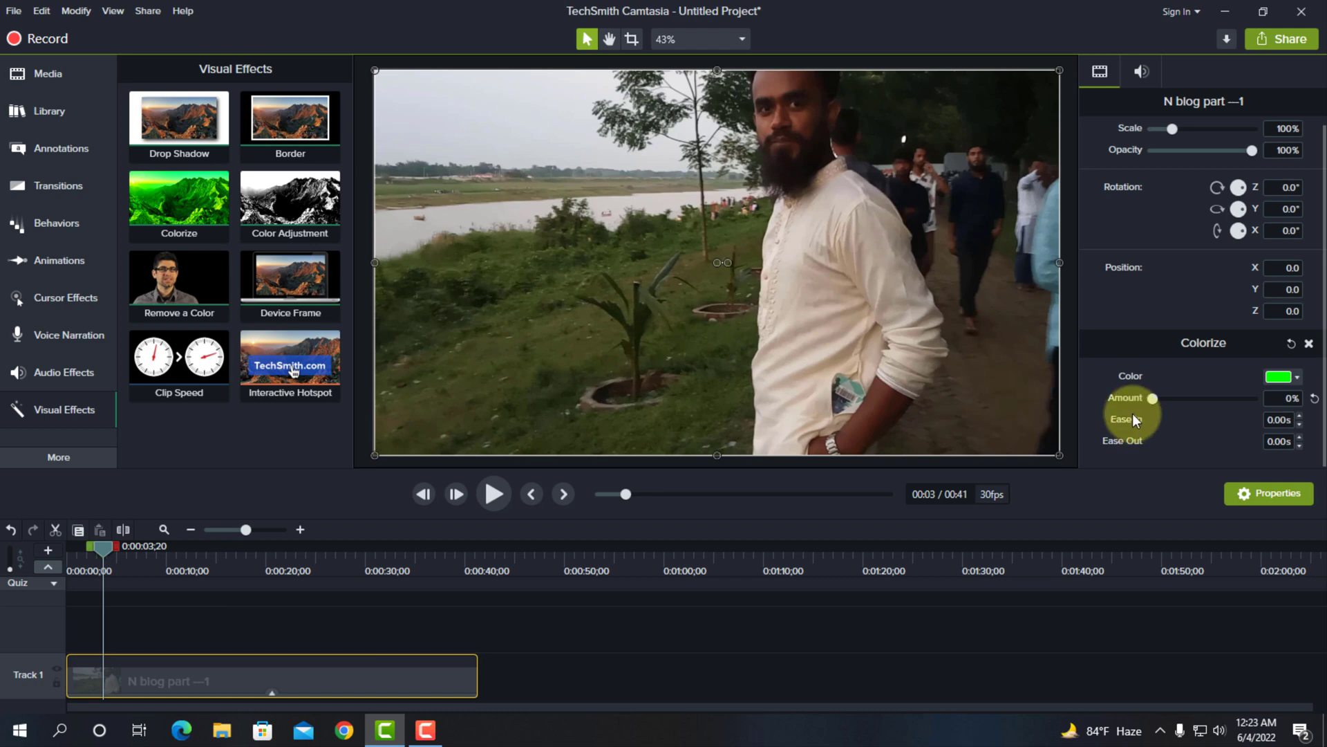
{"action": "left_click_drag", "start_coordinate": [1153, 400], "coordinate": [1164, 399]}
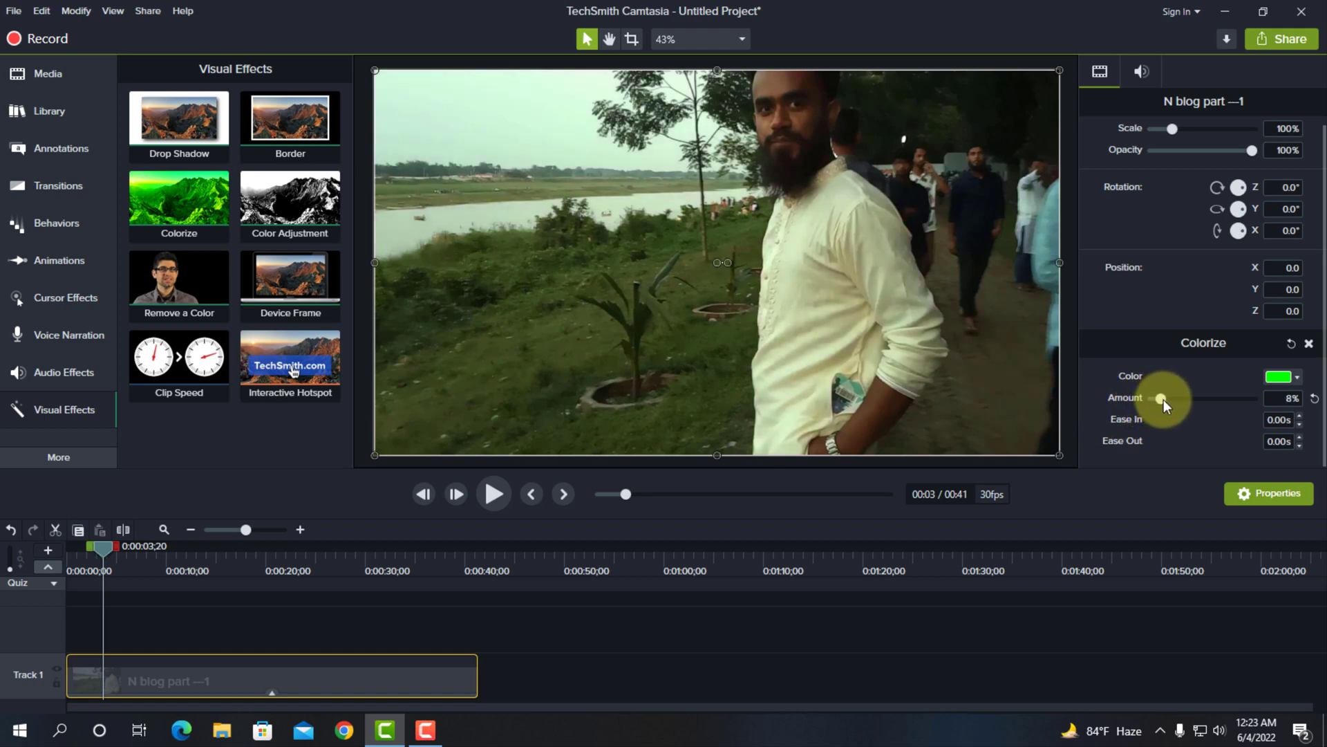
Try #1DEF1D as the Colorize color and restore the default color
{"action": "left_click", "coordinate": [1284, 379]}
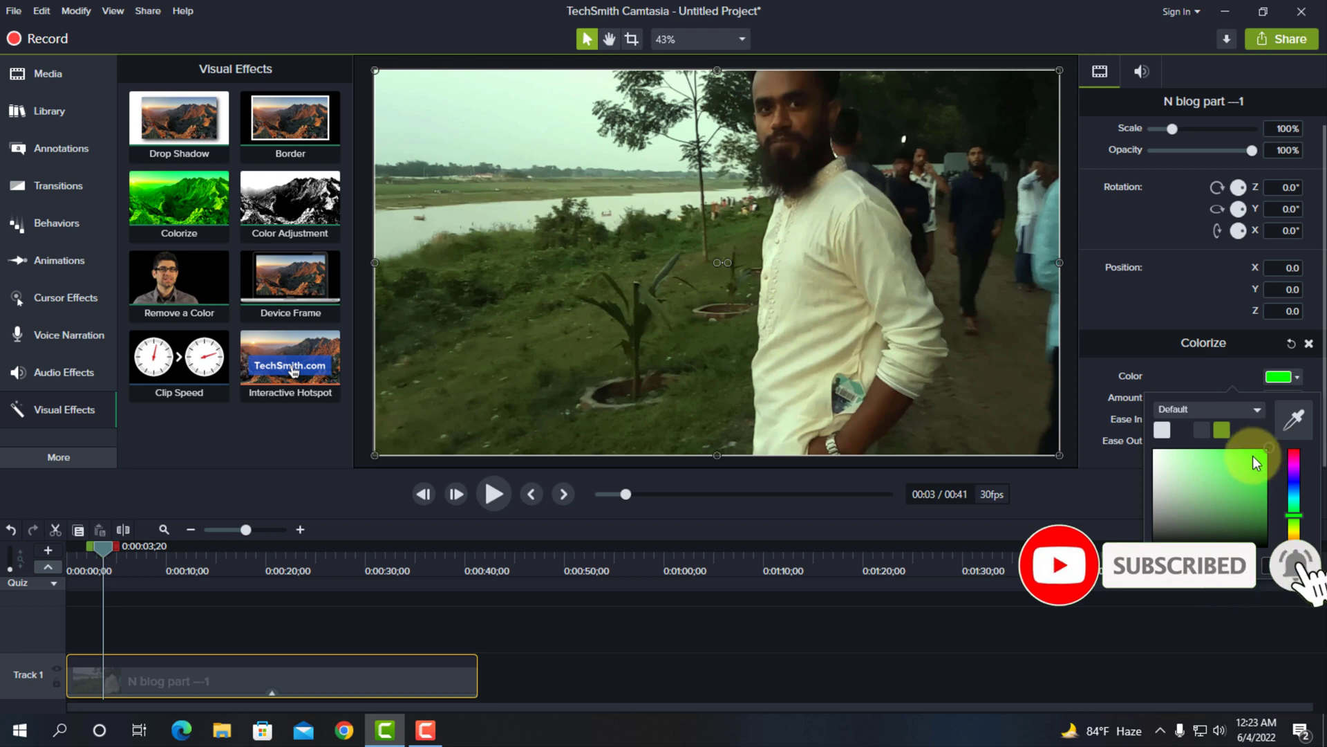
{"action": "mouse_move", "coordinate": [1238, 471]}
{"action": "left_mouse_down"}
{"action": "mouse_move", "coordinate": [1234, 459]}
{"action": "mouse_move", "coordinate": [1238, 484]}
{"action": "mouse_move", "coordinate": [1259, 467]}
{"action": "mouse_move", "coordinate": [1252, 454]}
{"action": "left_mouse_up"}
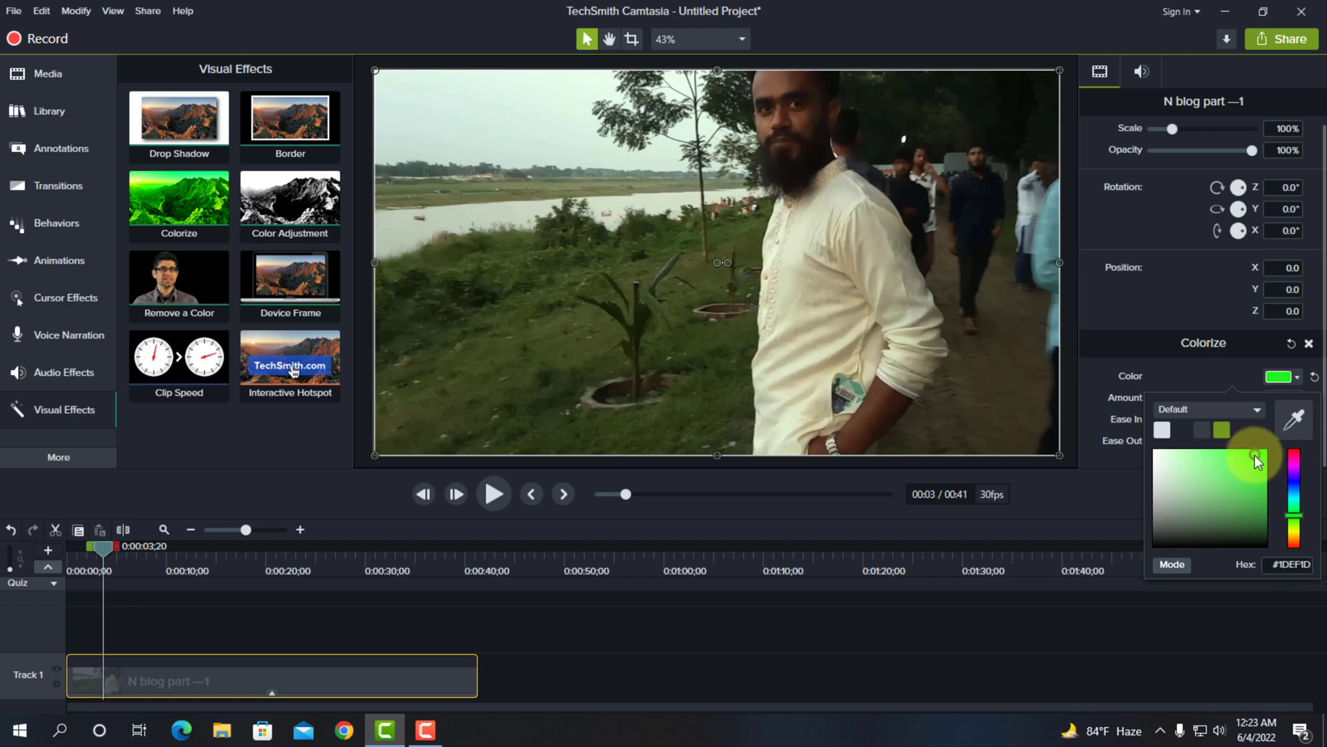
{"action": "left_click", "coordinate": [1313, 377]}
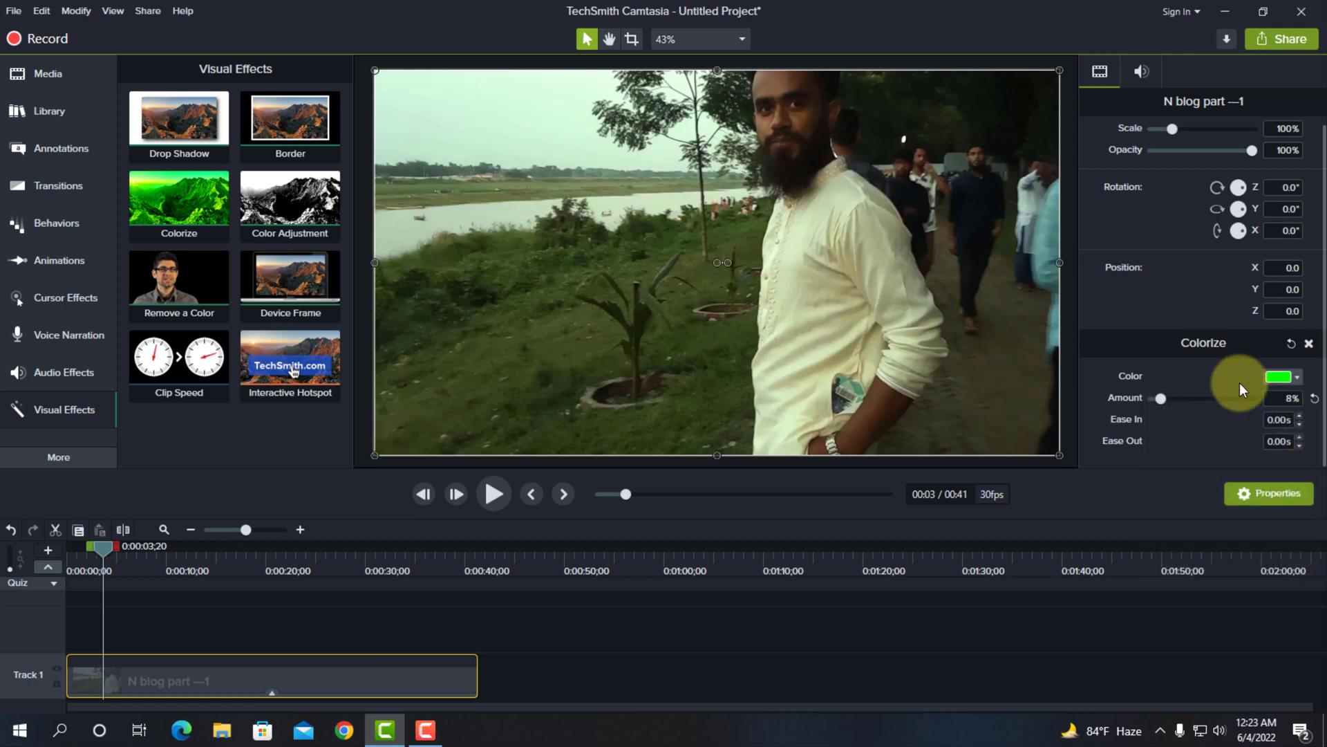
Set the Colorize amount to 14% and play part of the clip to preview the tint
{"action": "mouse_move", "coordinate": [1163, 396]}
{"action": "left_mouse_down"}
{"action": "mouse_move", "coordinate": [1176, 396]}
{"action": "mouse_move", "coordinate": [1167, 401]}
{"action": "left_mouse_up"}
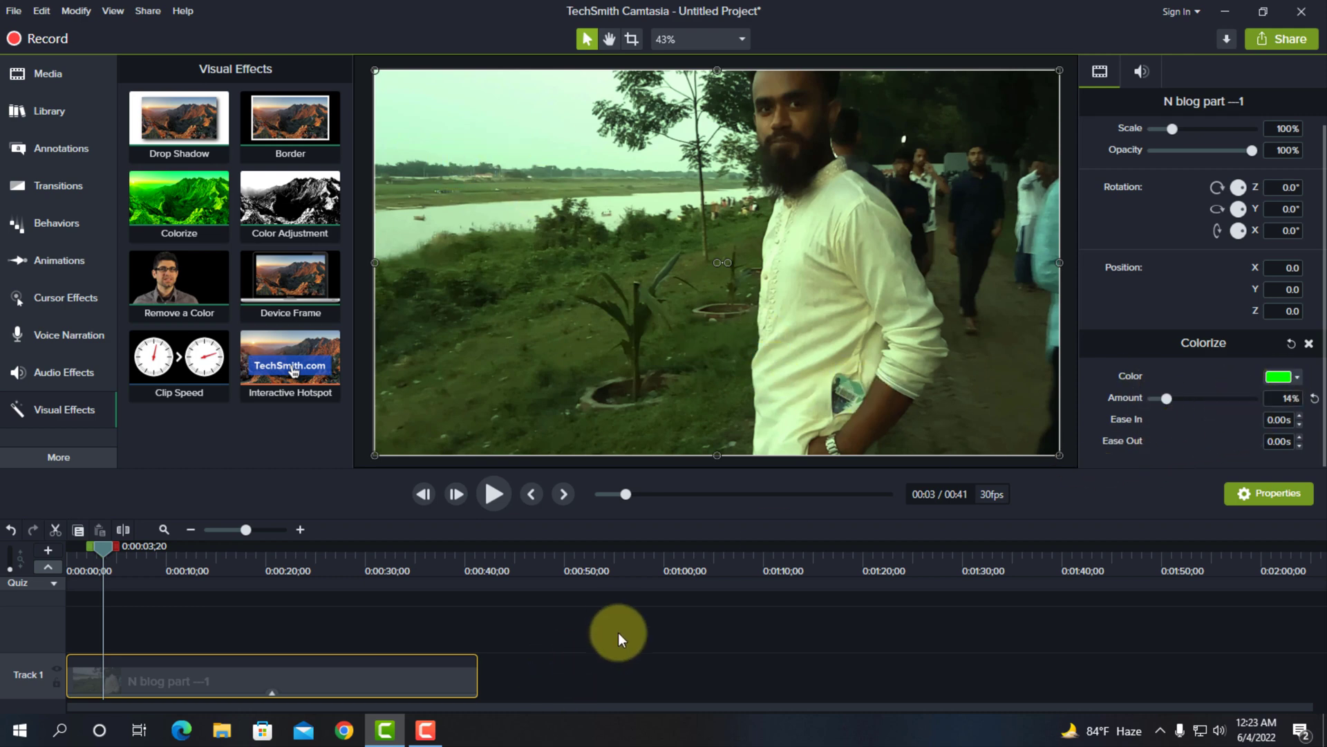
{"action": "left_click", "coordinate": [489, 501]}
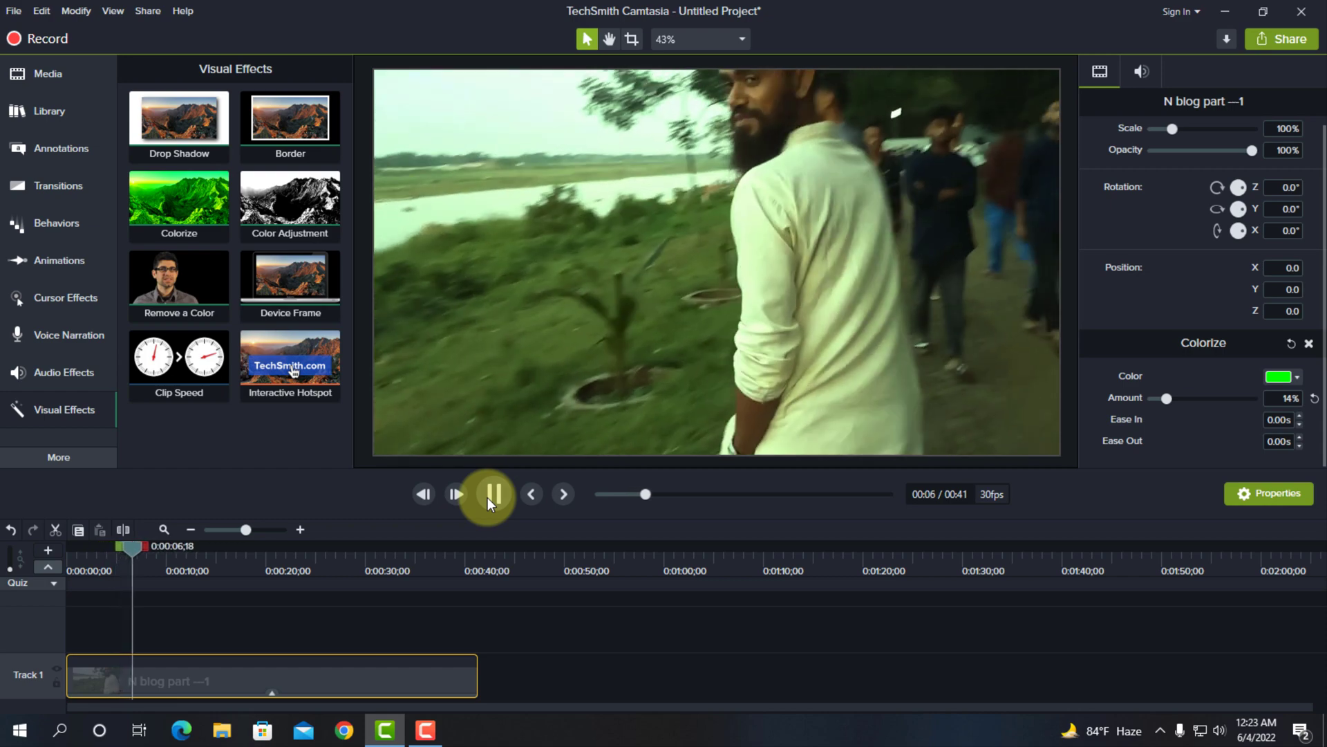
{"action": "left_click", "coordinate": [584, 338]}
{"action": "left_click", "coordinate": [488, 494]}
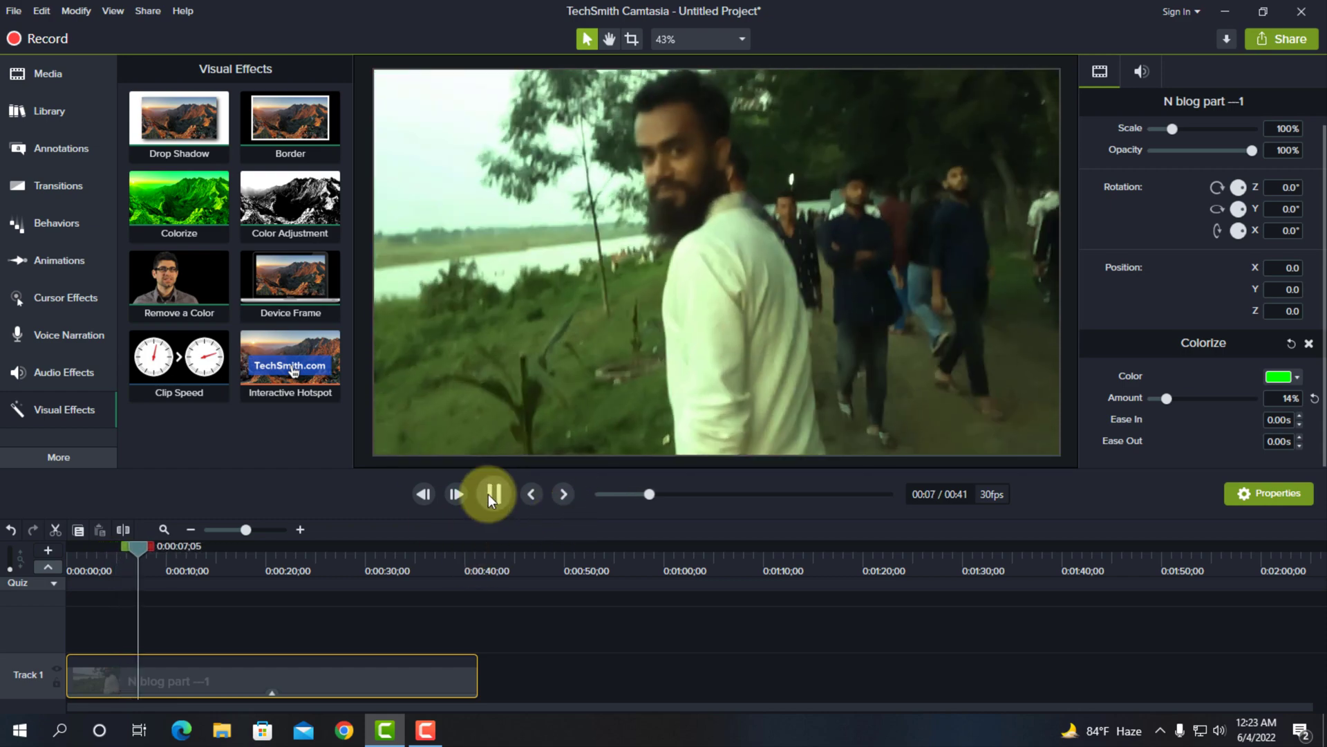
{"action": "left_click", "coordinate": [502, 508]}
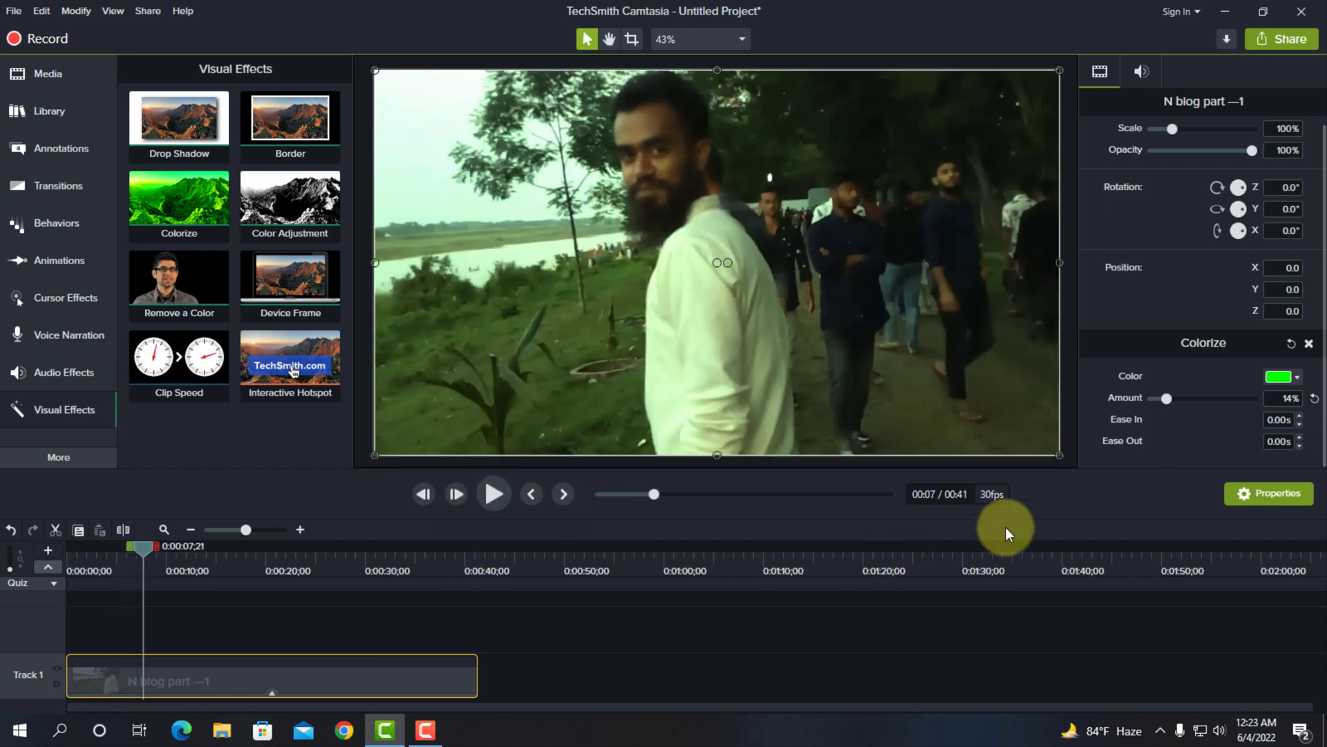
Change the Colorize color to a slightly bluish green, set its amount to 18%, and preview the clip
{"action": "left_click", "coordinate": [1295, 377]}
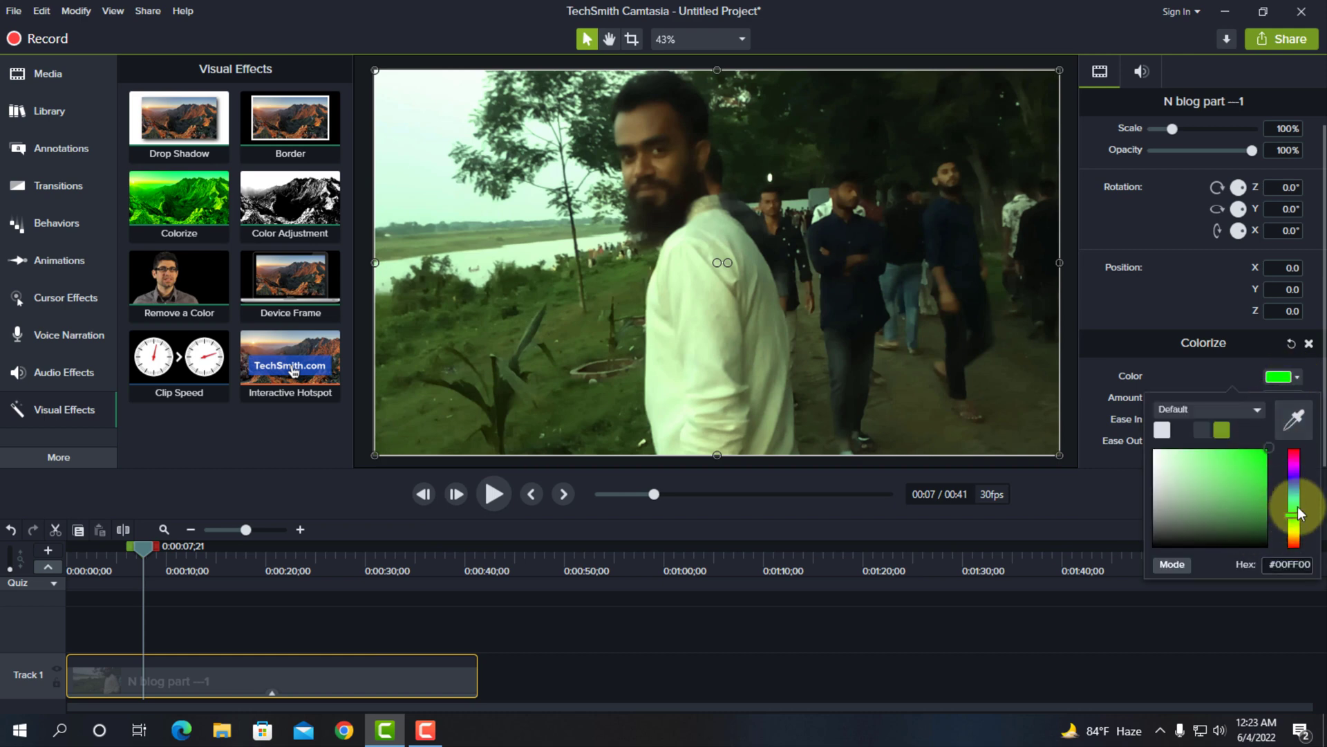
{"action": "mouse_move", "coordinate": [1295, 503]}
{"action": "left_mouse_down"}
{"action": "mouse_move", "coordinate": [1297, 465]}
{"action": "mouse_move", "coordinate": [1298, 513]}
{"action": "left_mouse_up"}
{"action": "left_click", "coordinate": [1192, 363]}
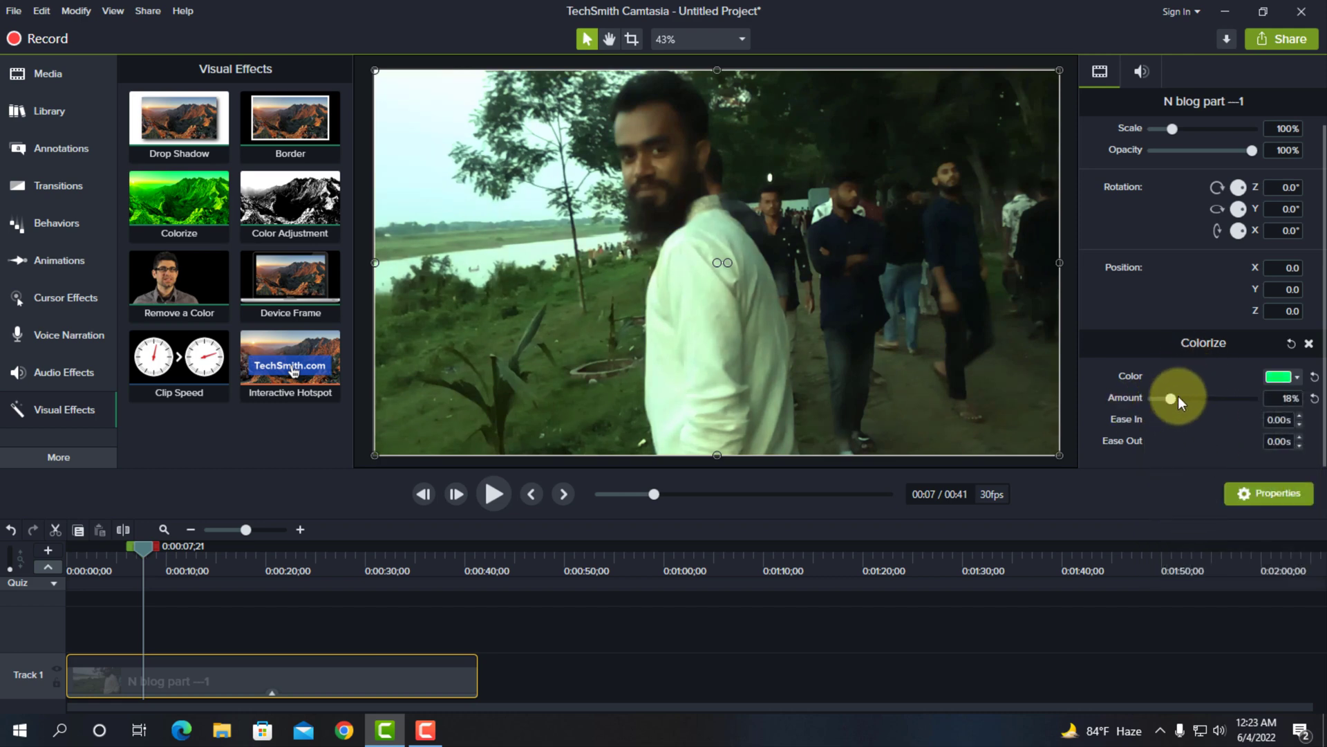
{"action": "left_click_drag", "start_coordinate": [1178, 398], "coordinate": [1164, 417]}
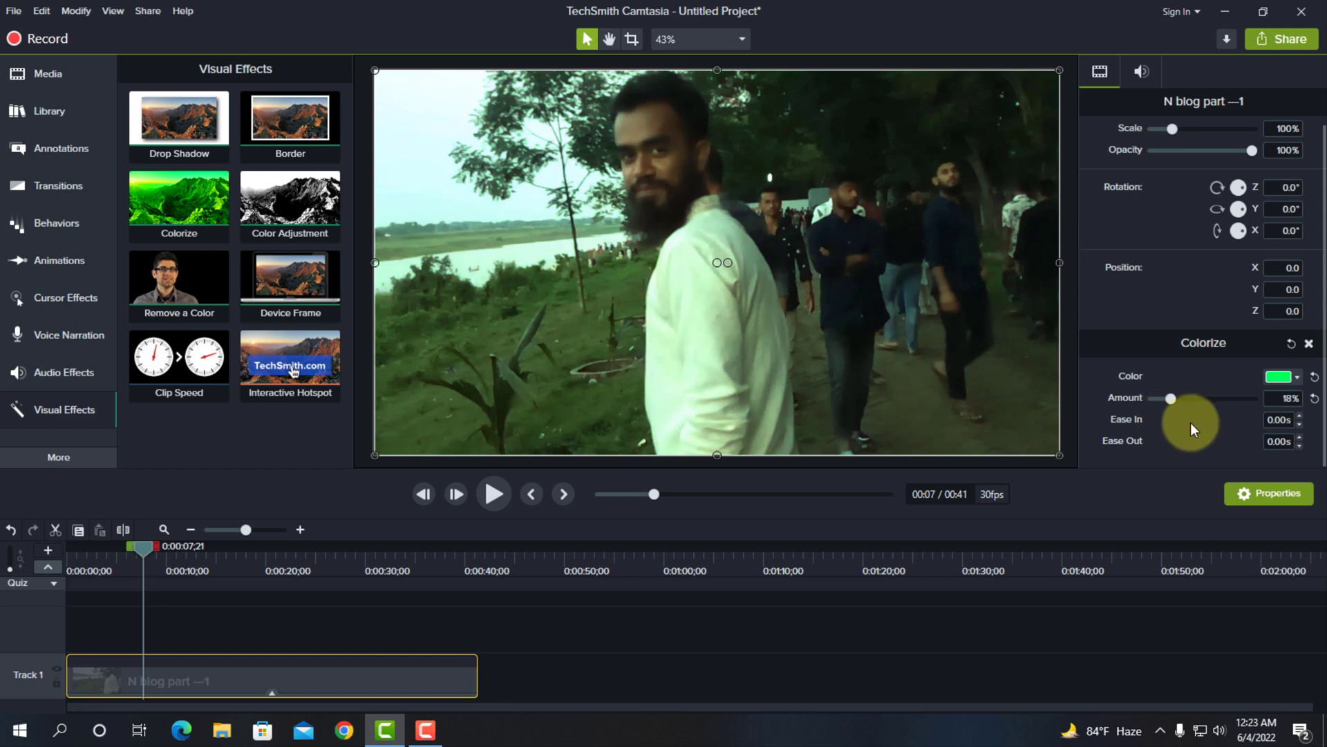
{"action": "left_click", "coordinate": [490, 499]}
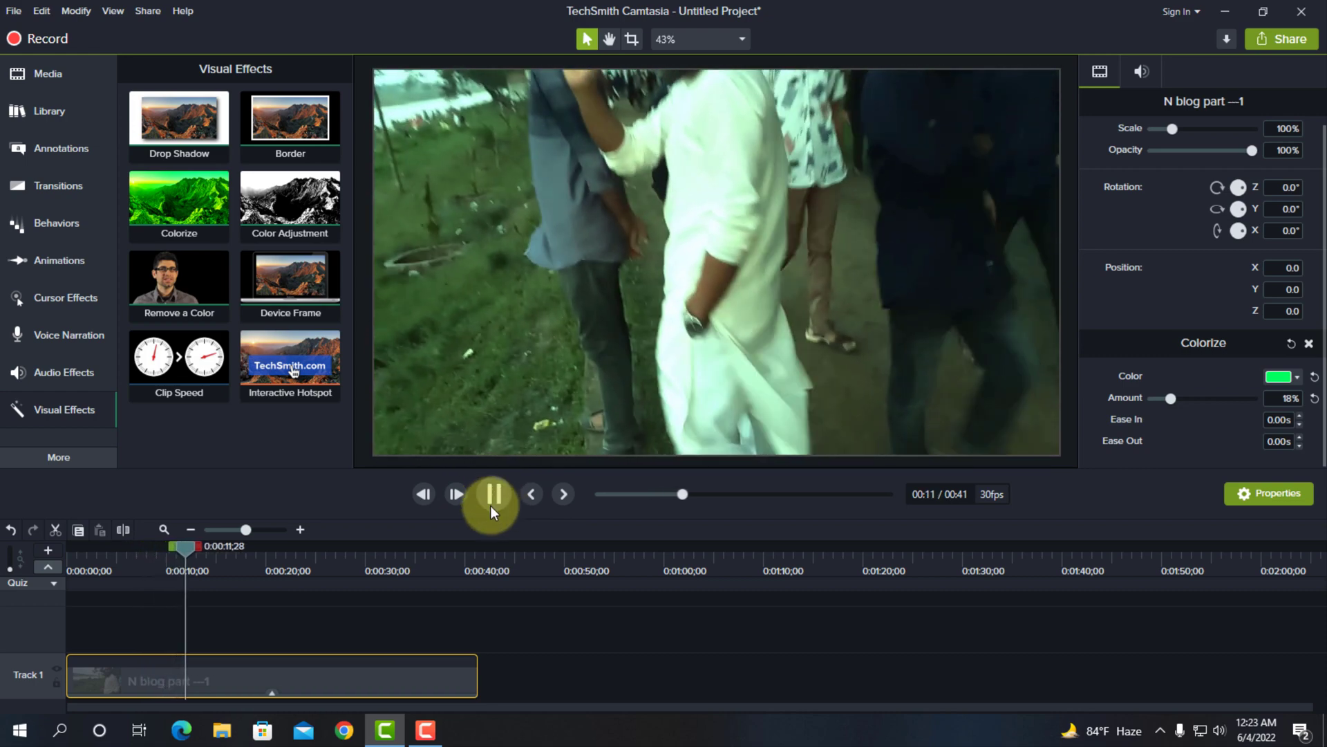
{"action": "left_click", "coordinate": [491, 505]}
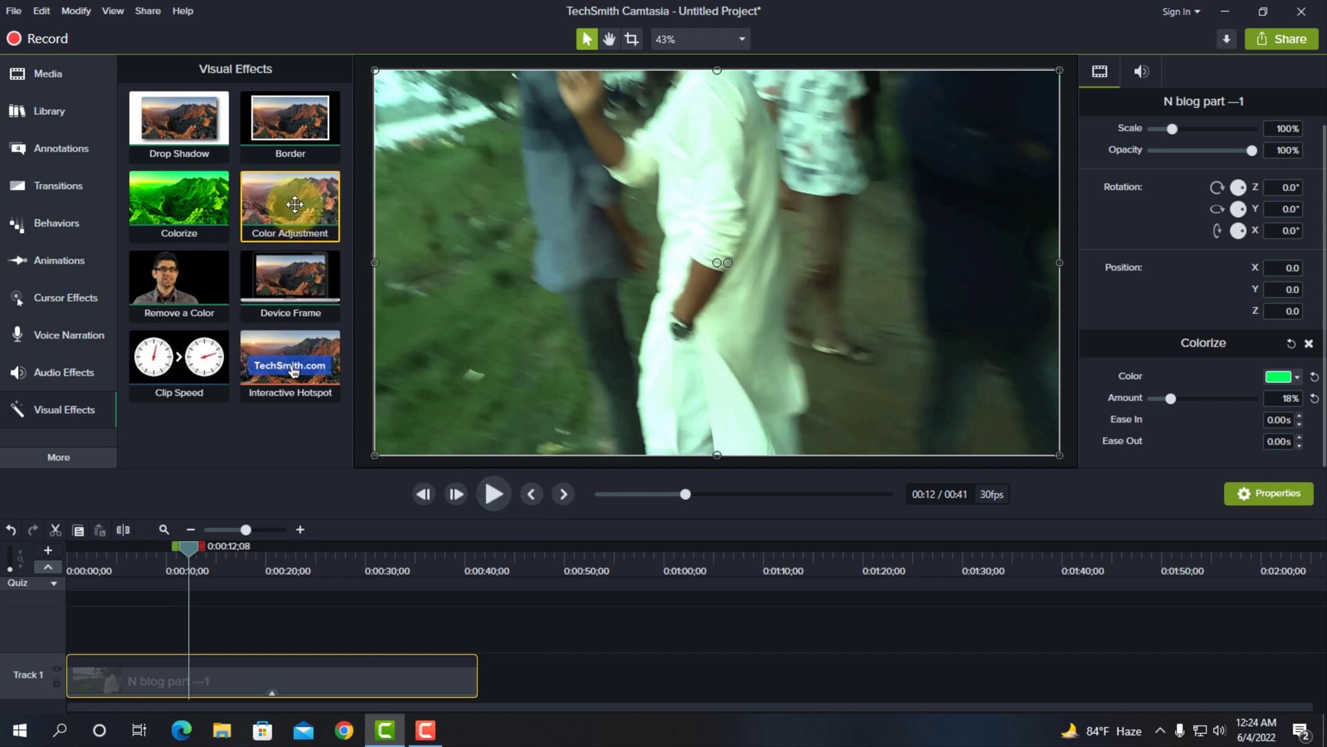
Add the Color Adjustment effect to the clip and select it in the clip's expanded effects list for editing
{"action": "left_click_drag", "start_coordinate": [297, 211], "coordinate": [248, 669]}
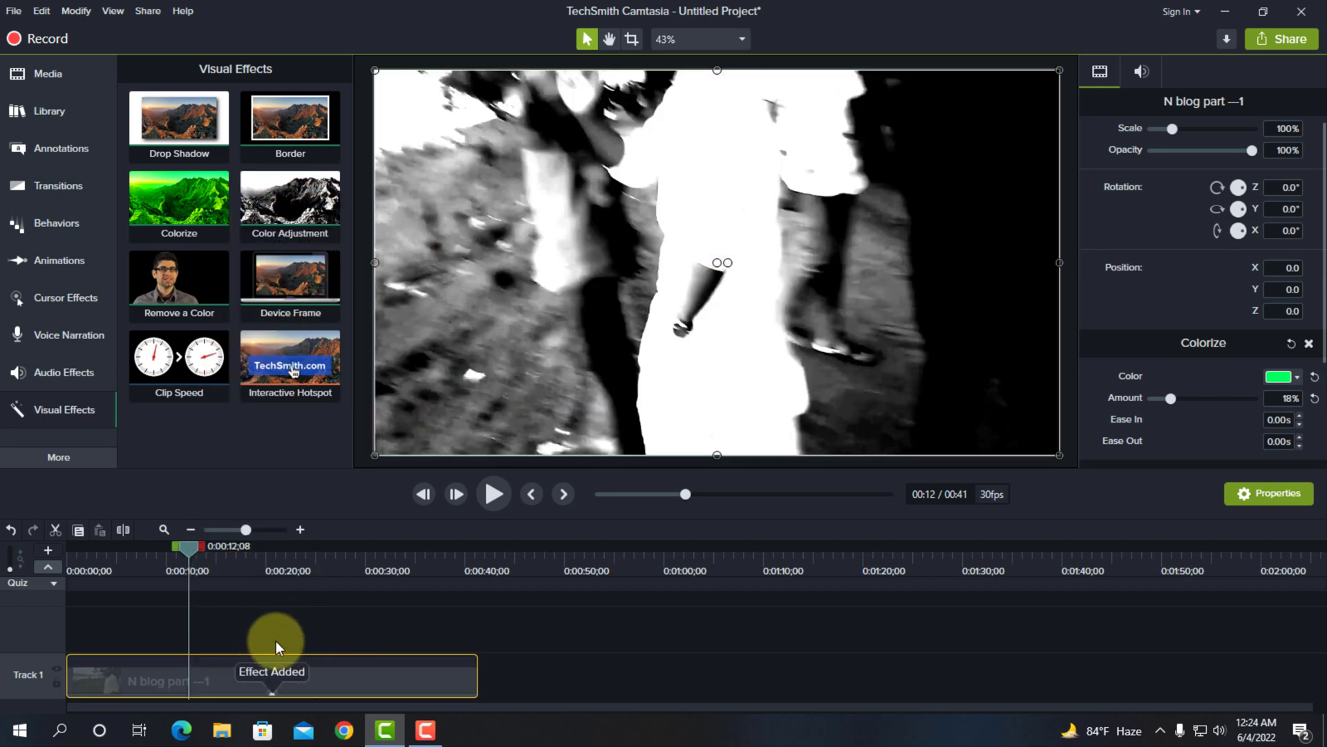
{"action": "left_click", "coordinate": [271, 694]}
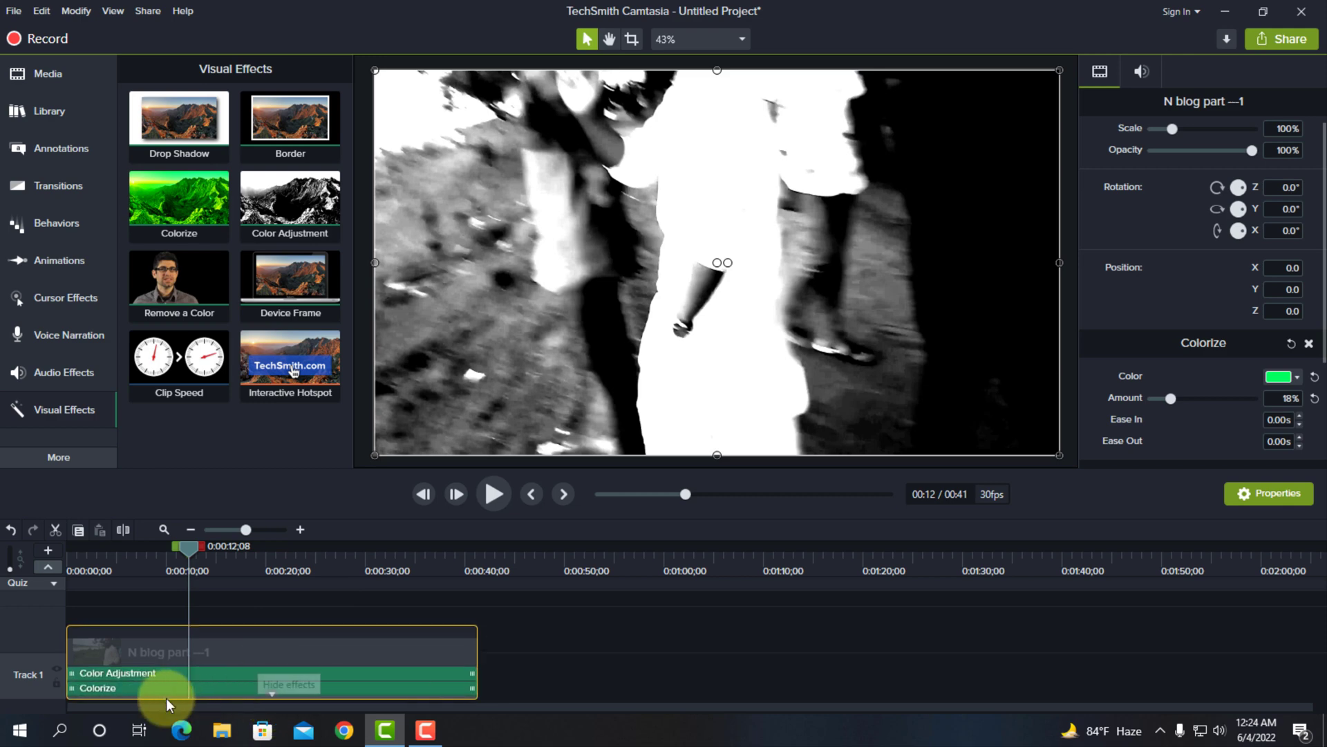
{"action": "left_click", "coordinate": [163, 674]}
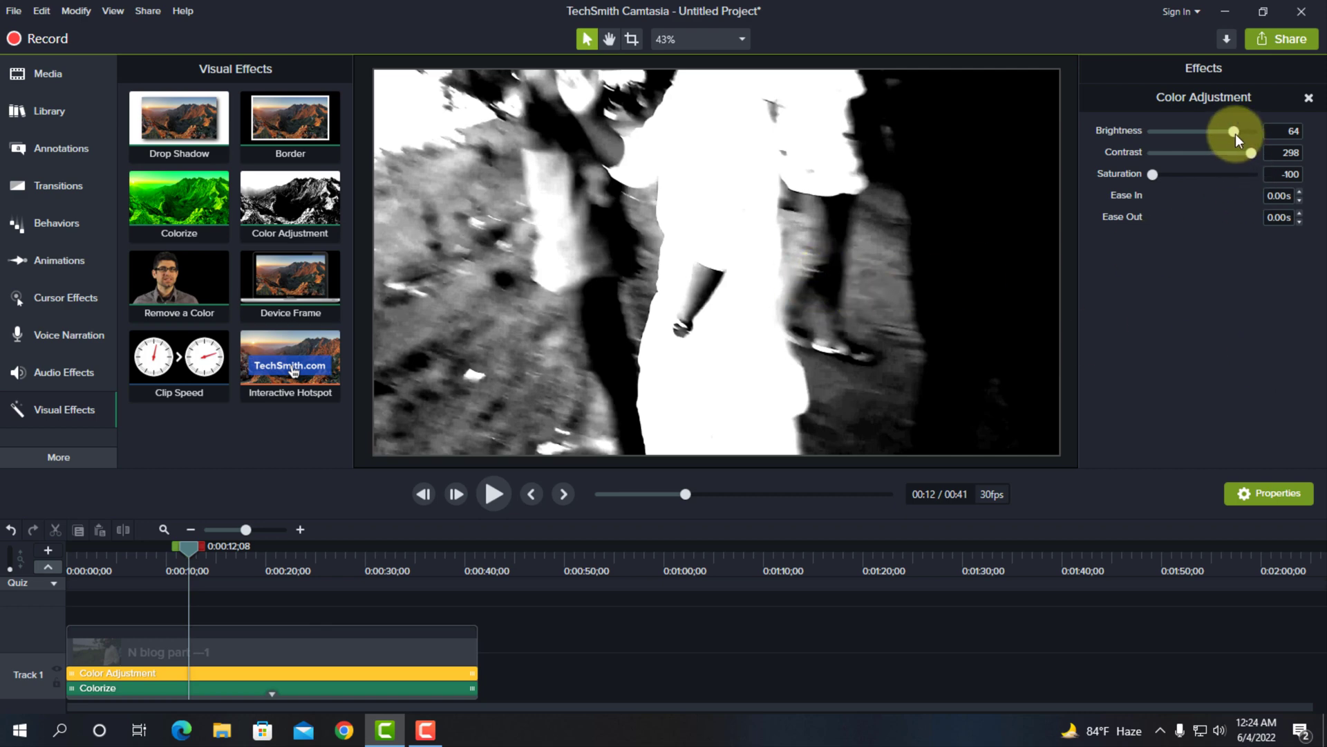
Set the Color Adjustment brightness to 59, contrast to 178 and saturation to -3, and preview from about 8 seconds
{"action": "left_click_drag", "start_coordinate": [1235, 134], "coordinate": [1192, 184]}
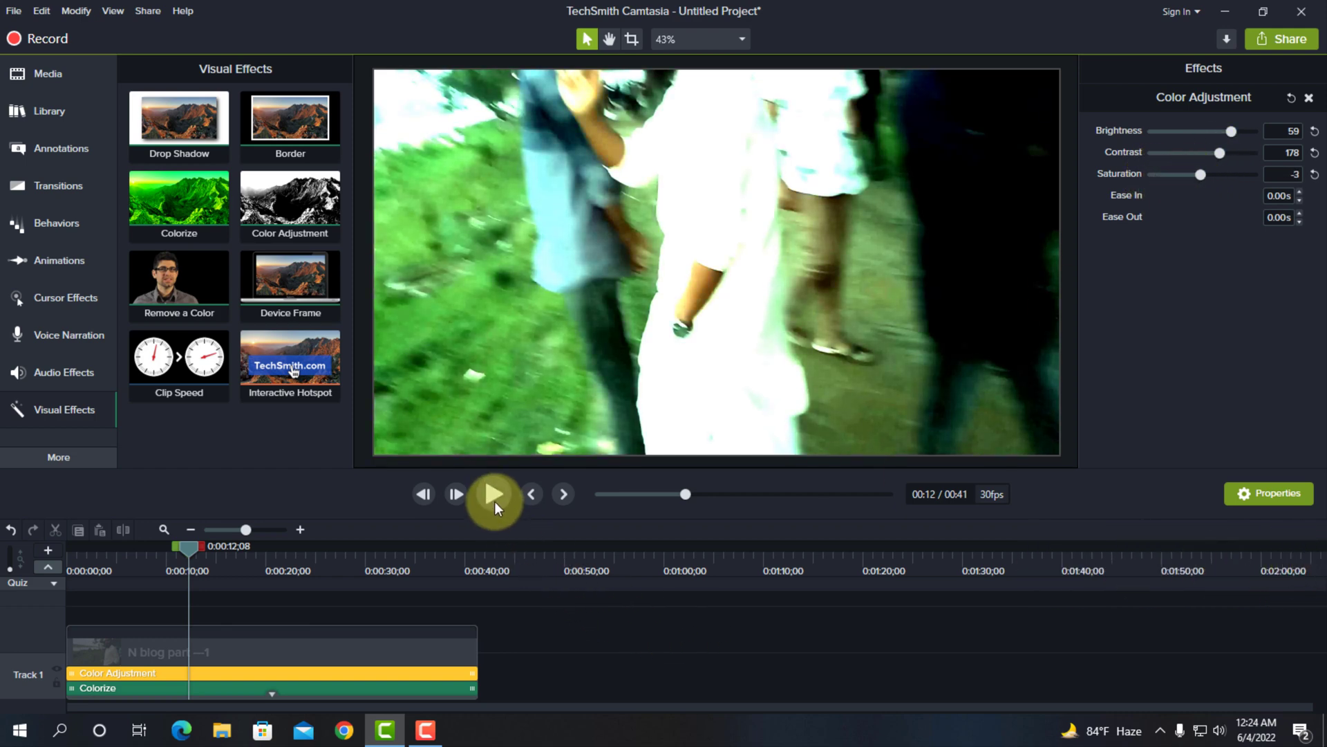
{"action": "left_click", "coordinate": [495, 500]}
{"action": "left_click", "coordinate": [153, 551]}
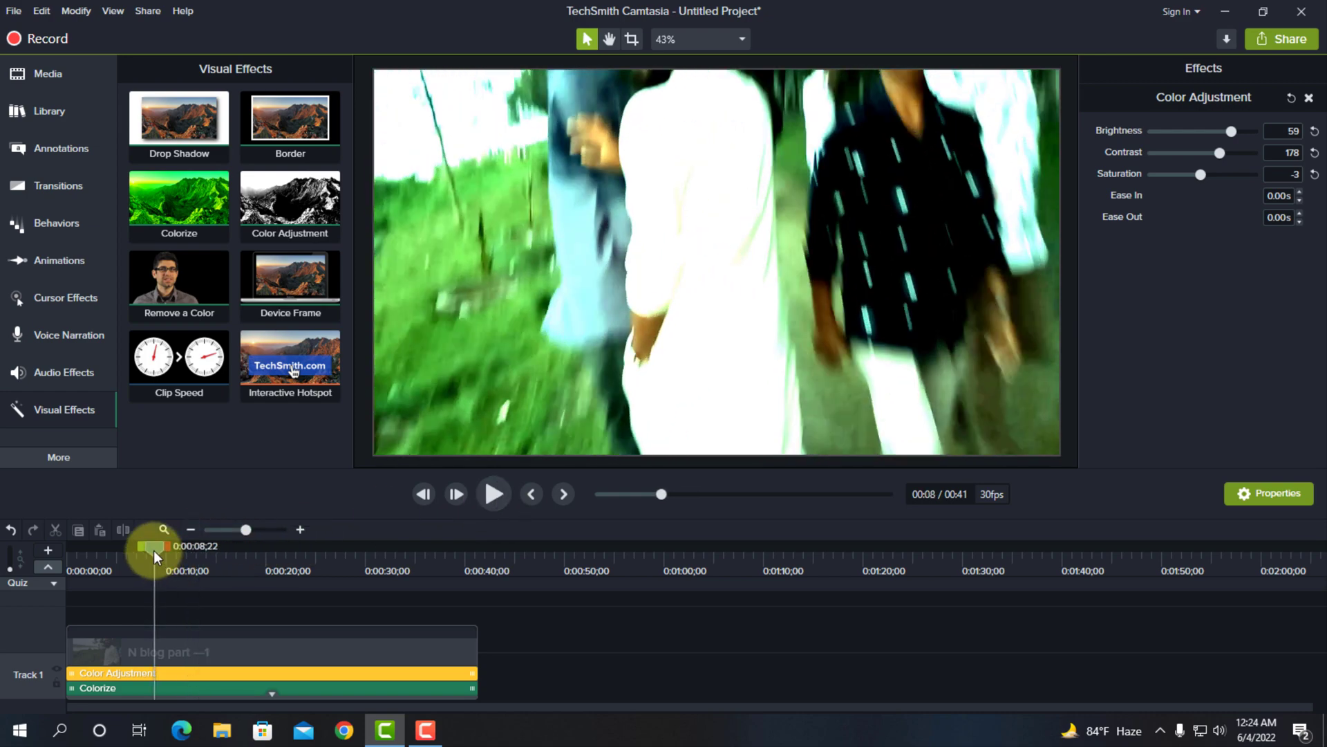
{"action": "left_click", "coordinate": [480, 492]}
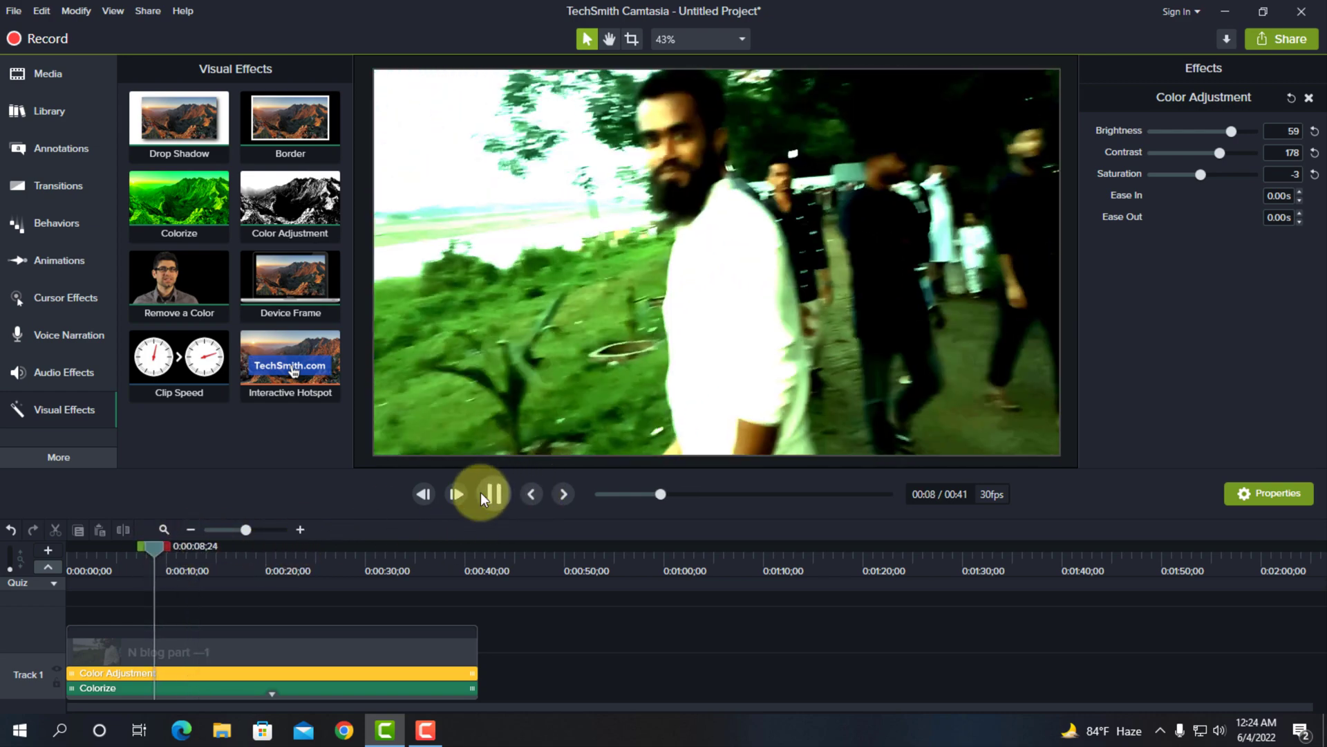
{"action": "left_click", "coordinate": [487, 498]}
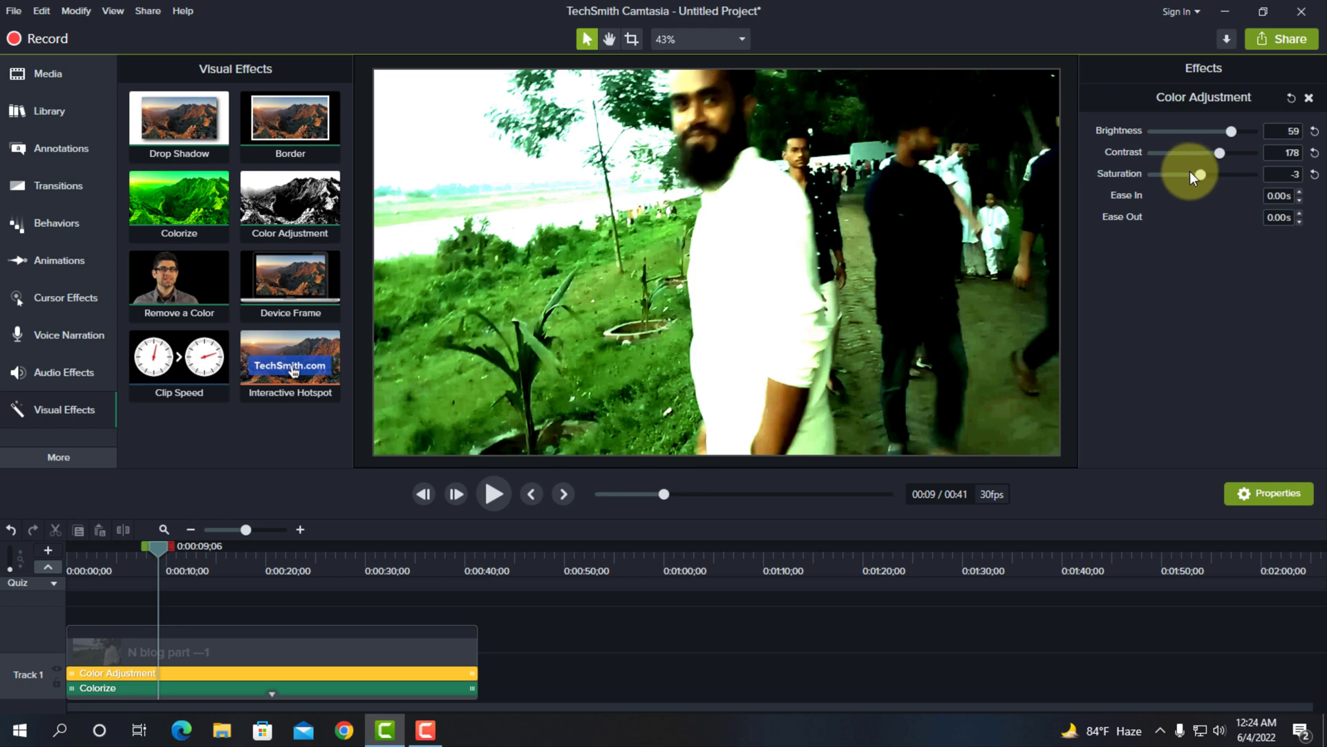
Try different Color Adjustment levels, ending at brightness -10, contrast 28 and saturation 50
{"action": "left_click_drag", "start_coordinate": [1201, 173], "coordinate": [1184, 167]}
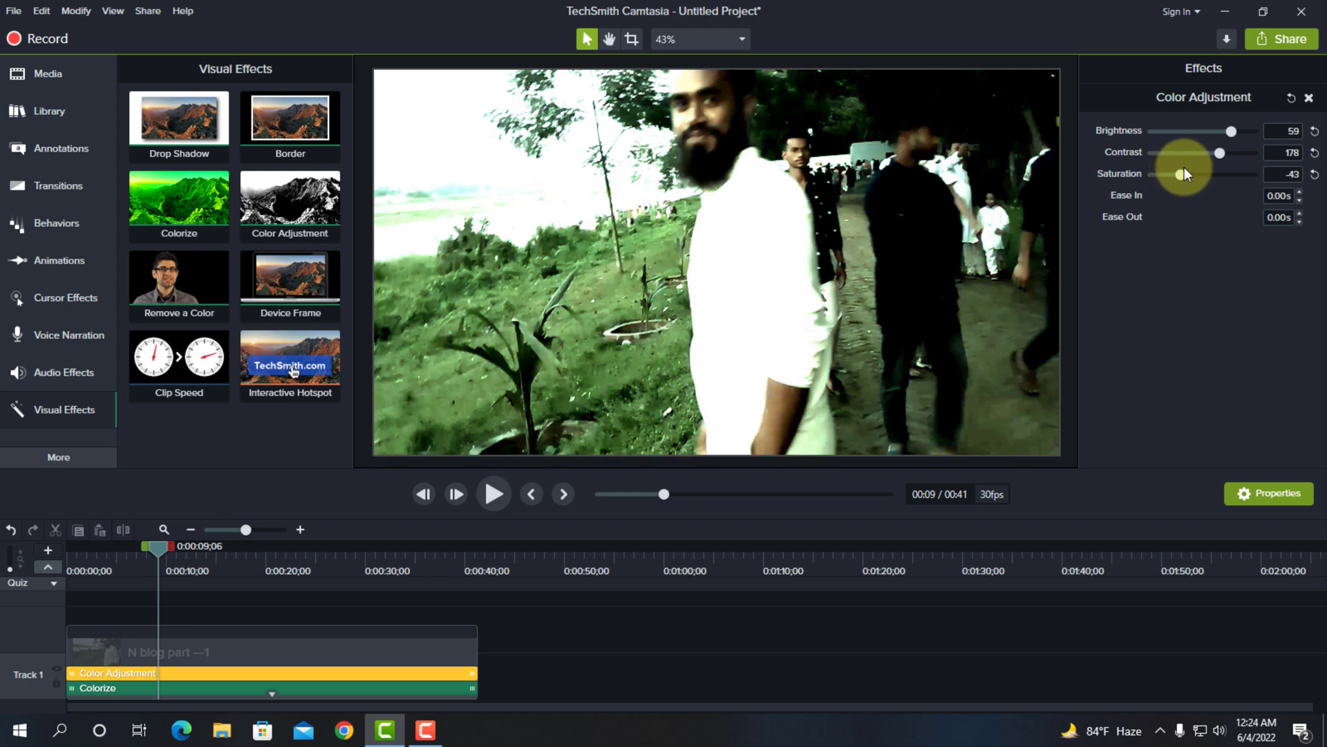
{"action": "left_click_drag", "start_coordinate": [1225, 127], "coordinate": [1123, 156]}
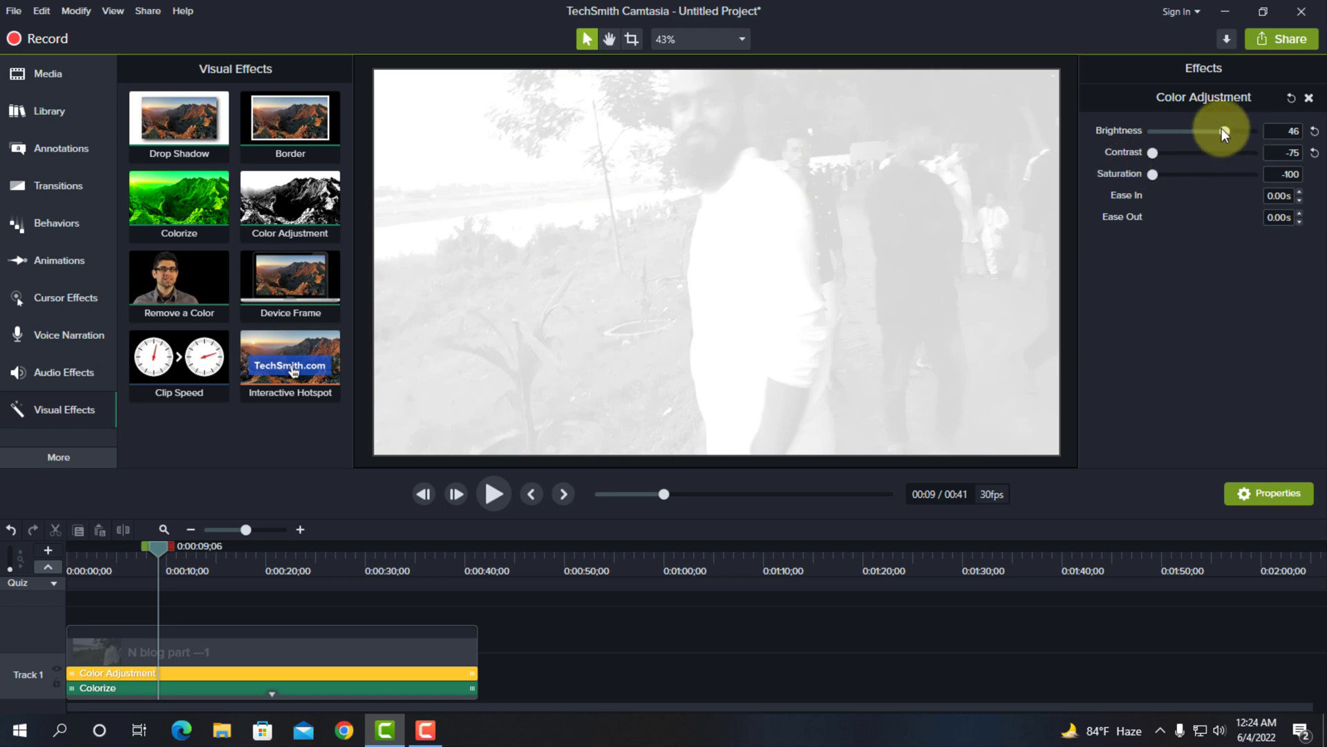
{"action": "left_click_drag", "start_coordinate": [1223, 133], "coordinate": [1223, 201]}
{"action": "left_click", "coordinate": [1165, 129]}
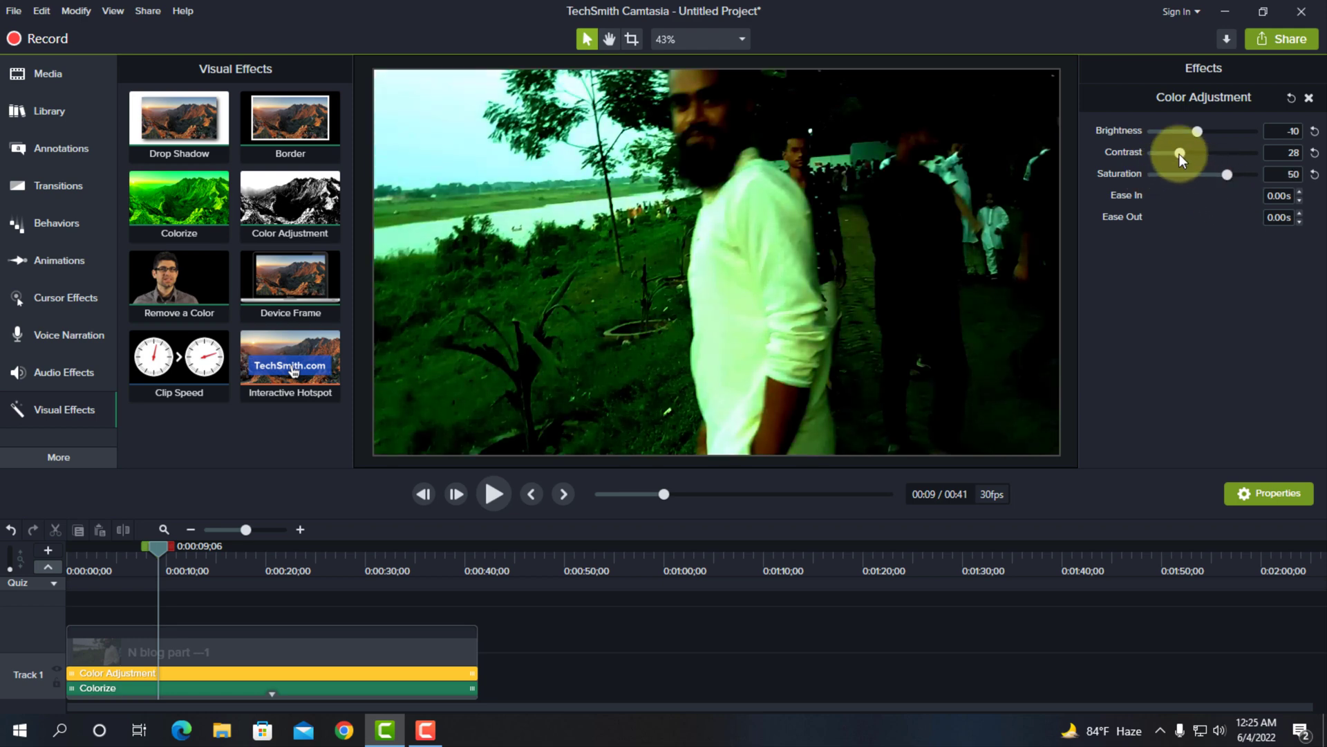
Reset the Color Adjustment brightness to 64, set contrast to 131 and saturation to -10, and play back the clip
{"action": "left_click_drag", "start_coordinate": [1179, 153], "coordinate": [1315, 136]}
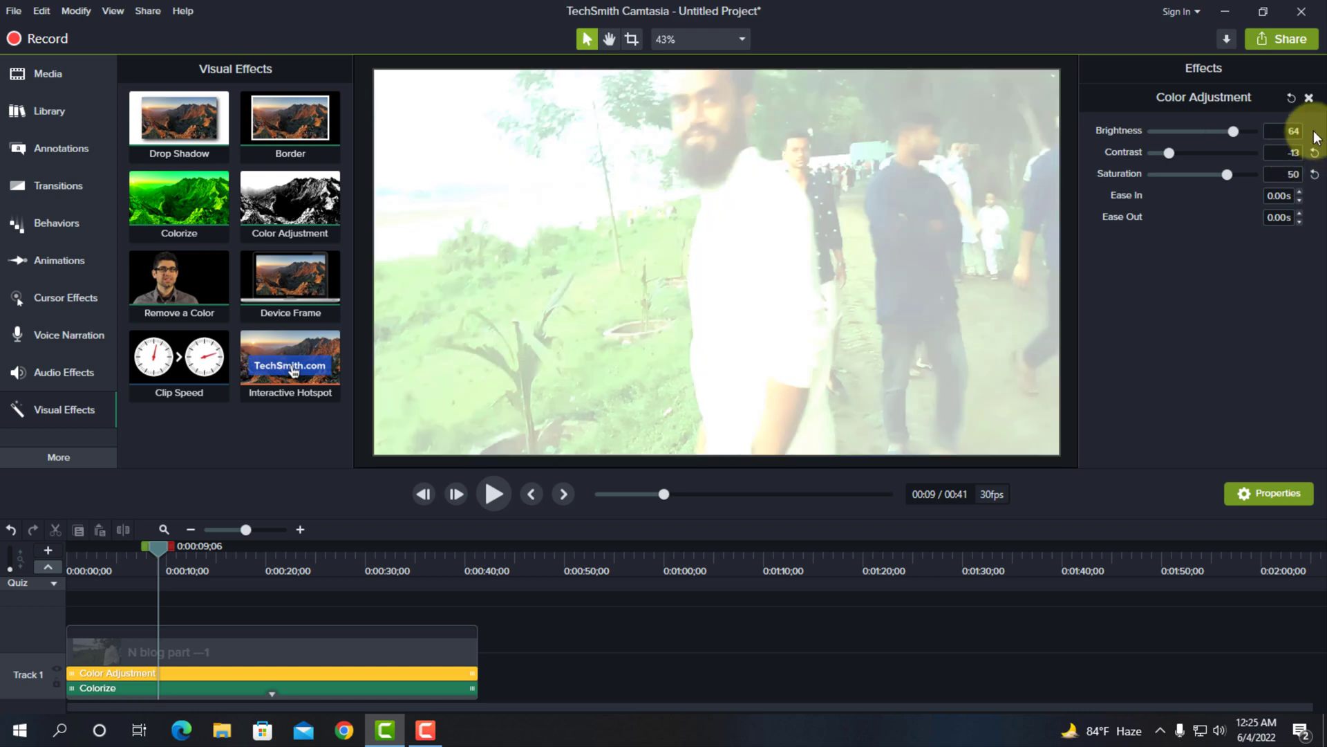
{"action": "left_click_drag", "start_coordinate": [1172, 152], "coordinate": [1207, 152]}
{"action": "left_click_drag", "start_coordinate": [1228, 175], "coordinate": [1198, 198]}
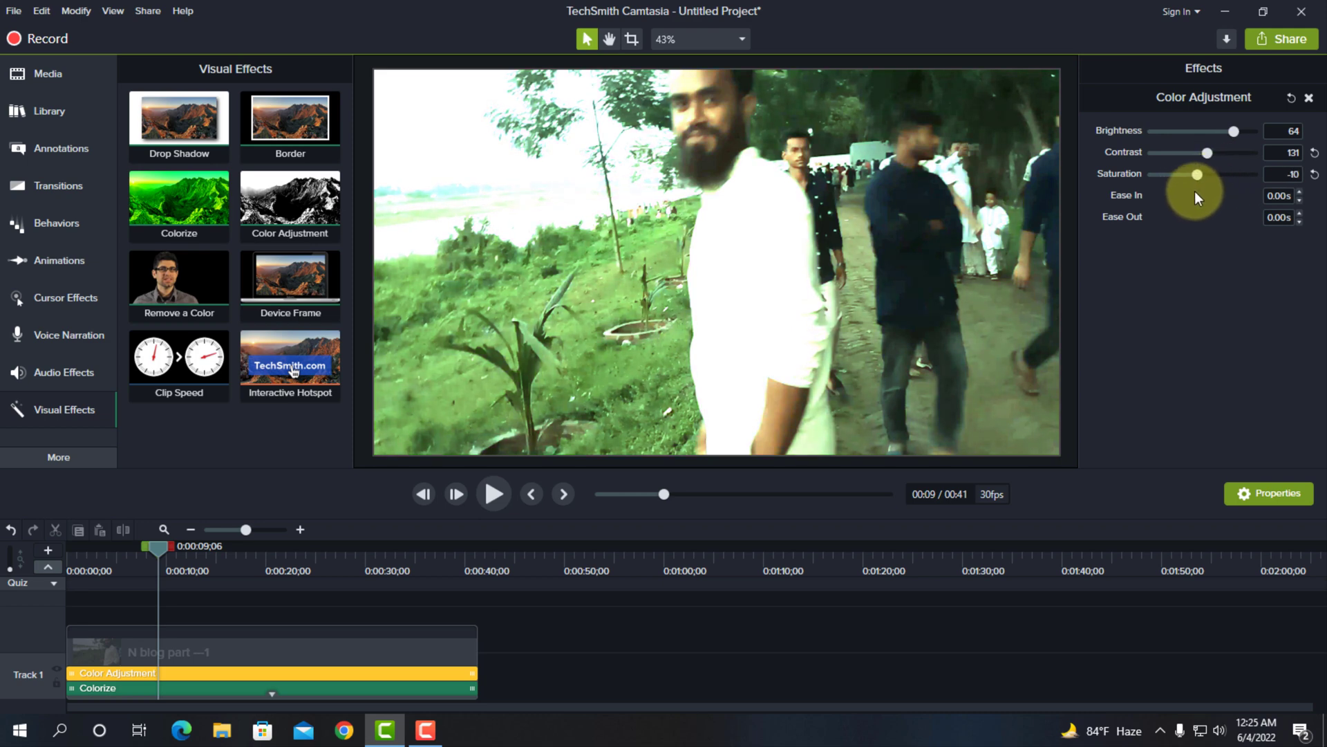
{"action": "left_click", "coordinate": [498, 493]}
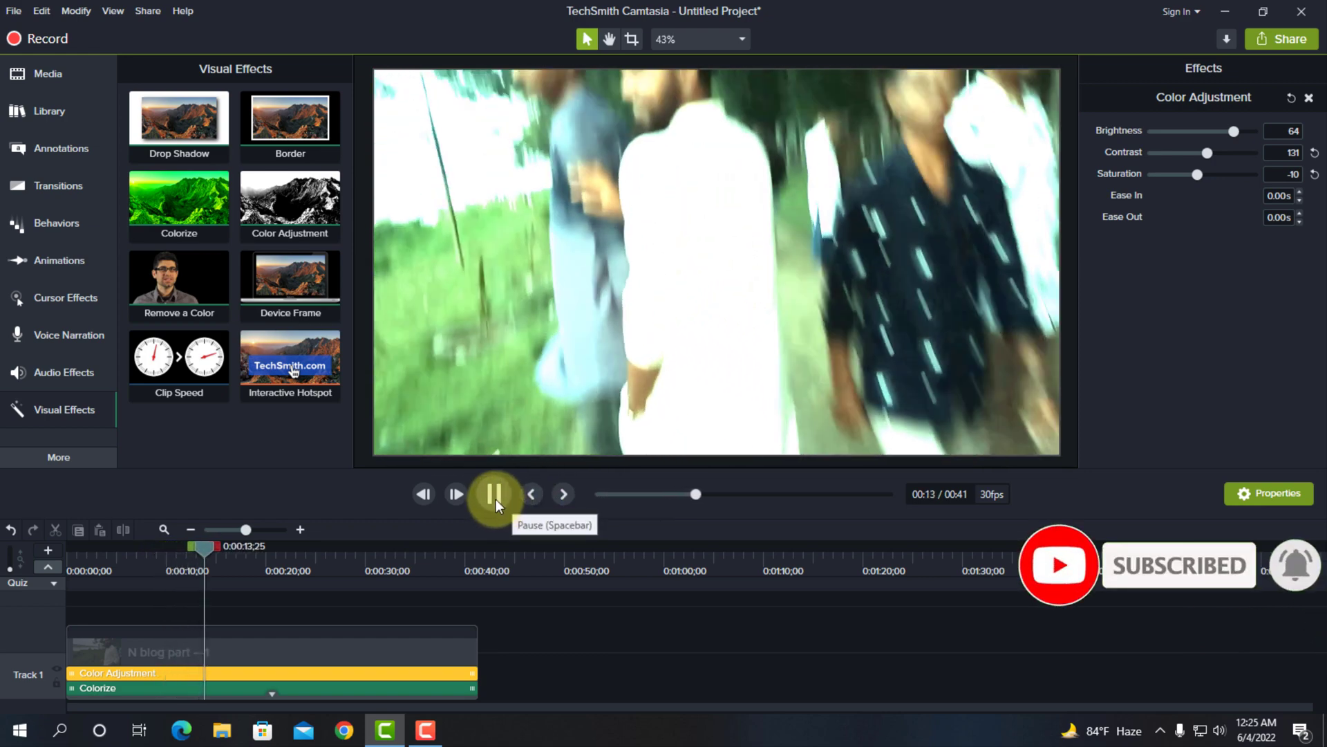
{"action": "left_click", "coordinate": [496, 499]}
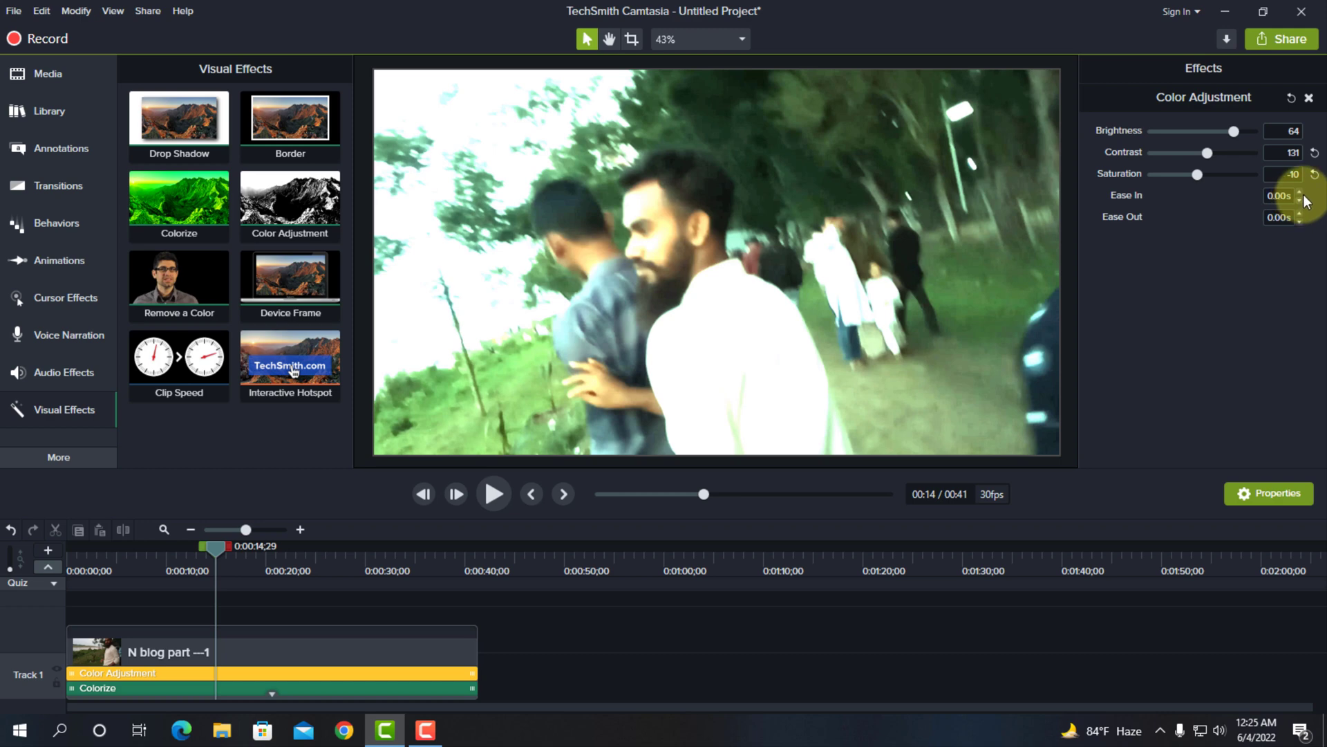
{"action": "left_click", "coordinate": [1312, 199]}
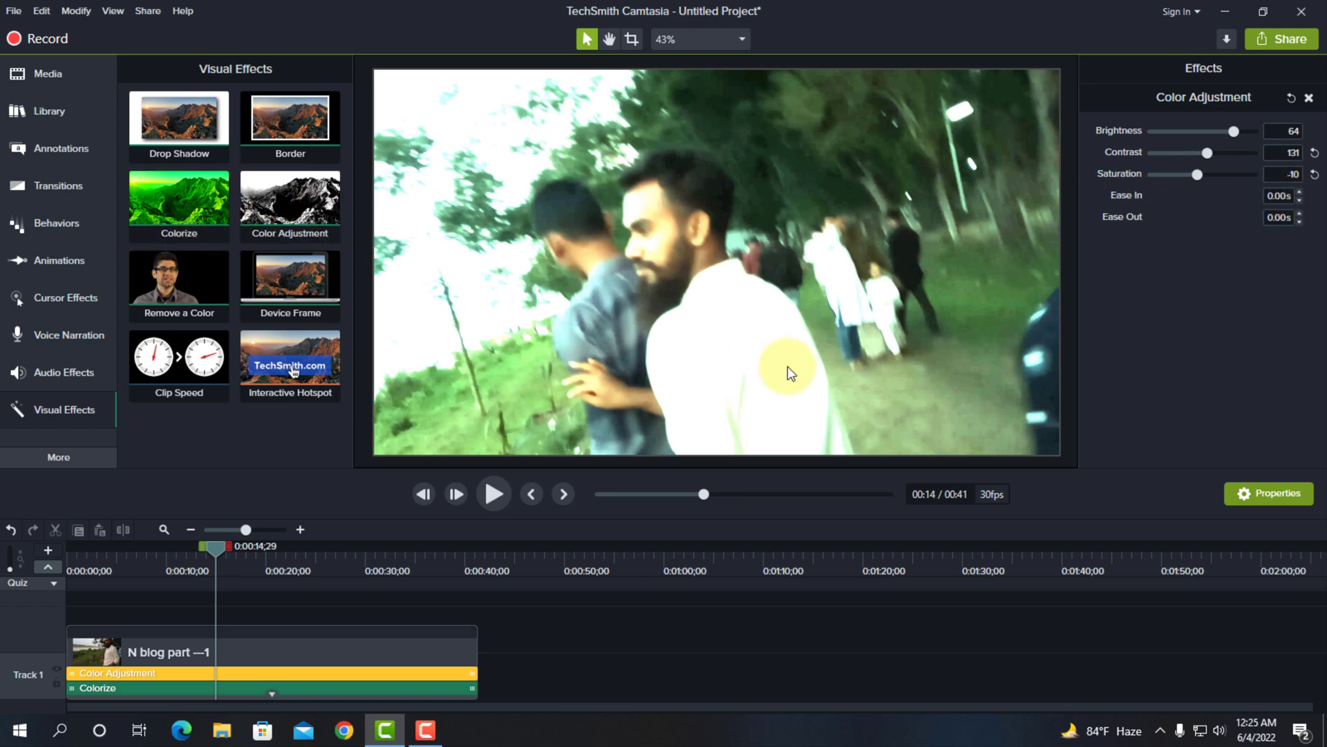
{"action": "left_click", "coordinate": [494, 494]}
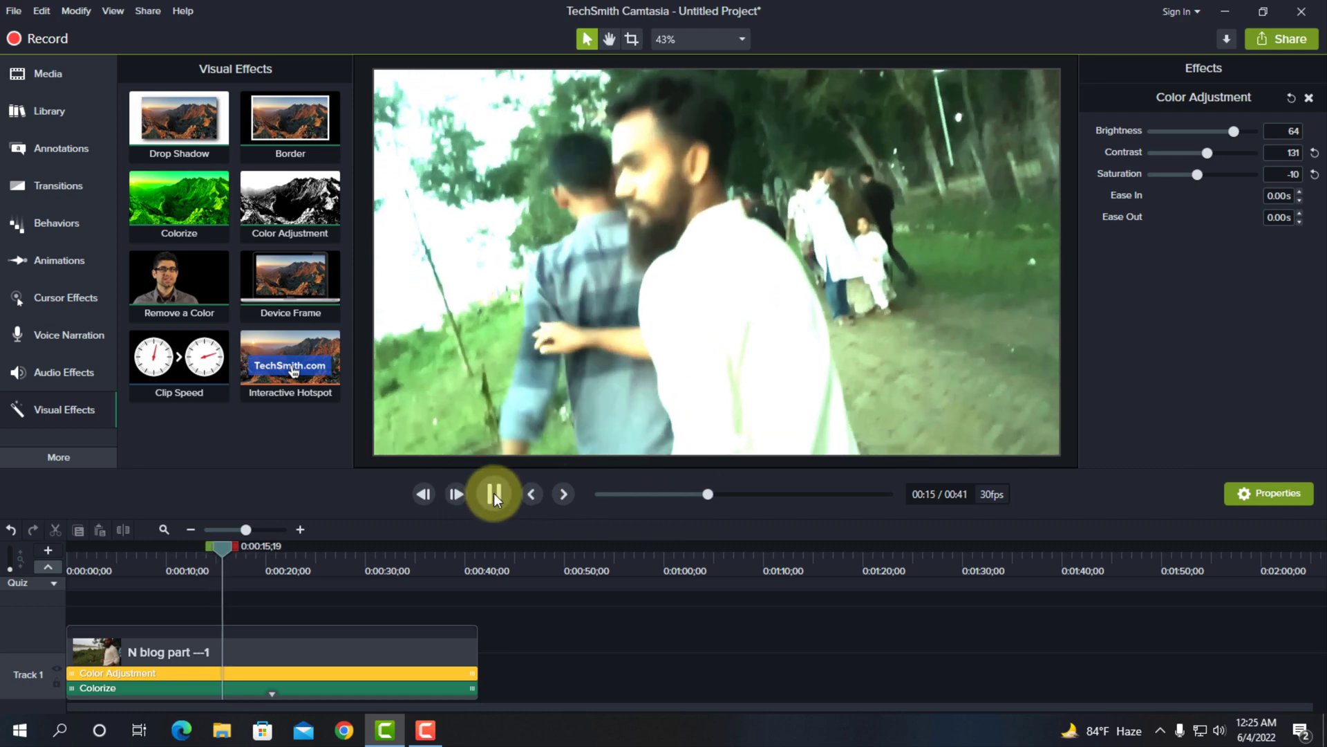